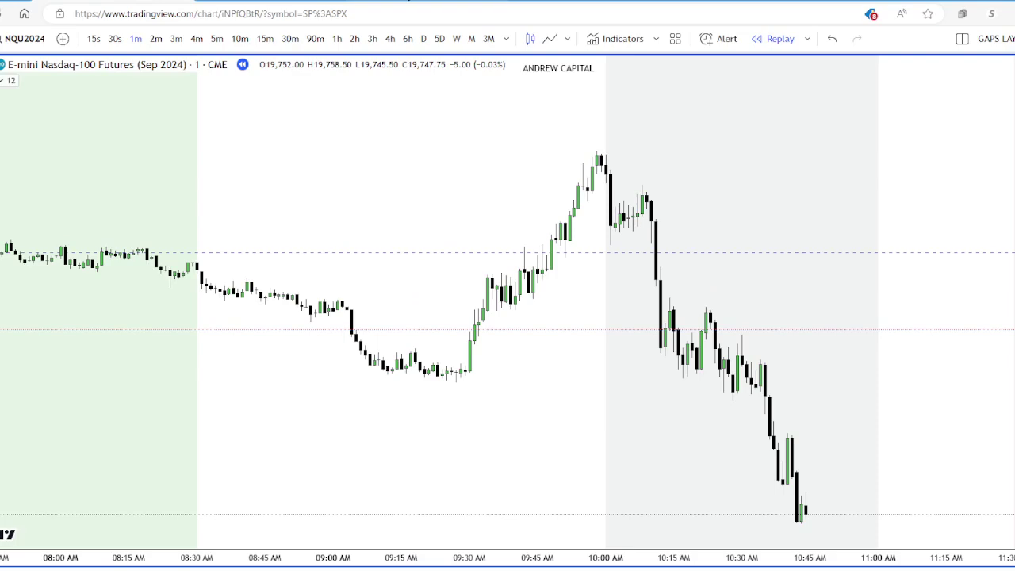
# Examine the one-minute Nasdaq-100 futures move around 10:00 AM and compare it with the published trade snapshot in the other browser tab.
pyautogui.click(409, 1)
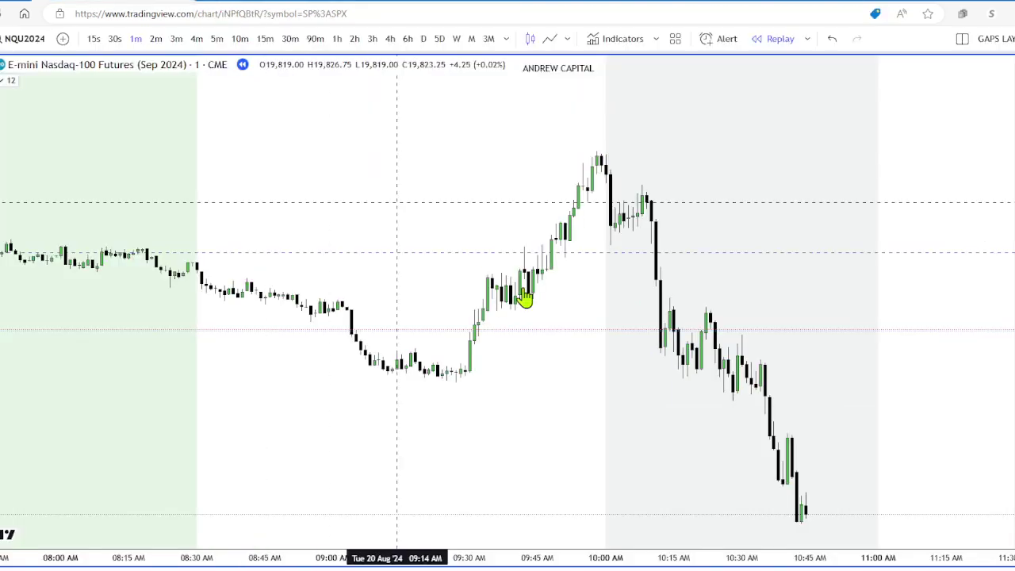
pyautogui.scroll(-2, 664, 381)
pyautogui.moveTo(664, 381); pyautogui.dragTo(639, 383)
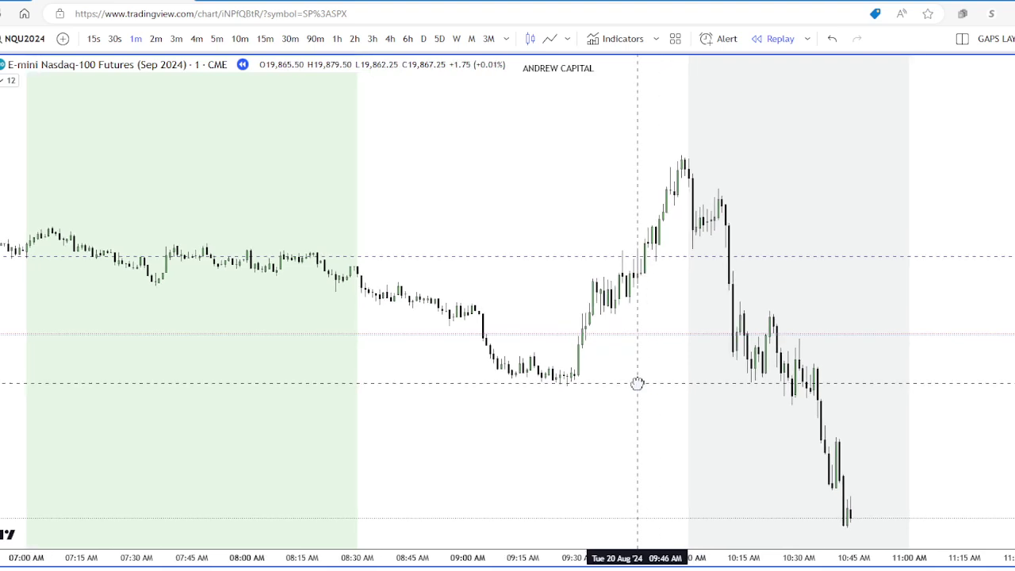
pyautogui.moveTo(1013, 384); pyautogui.dragTo(1014, 358)
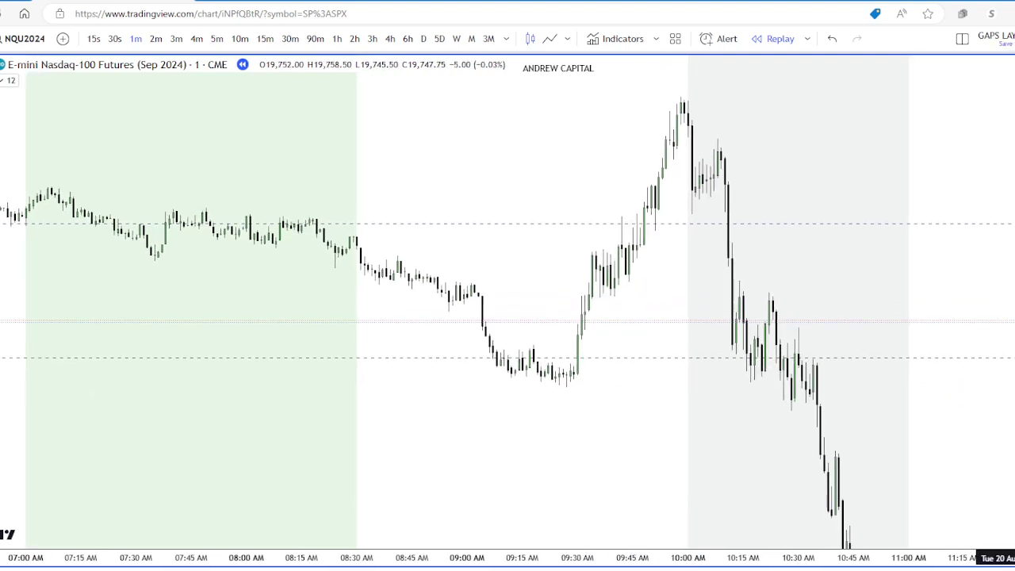
pyautogui.scroll(2, 1014, 367)
pyautogui.moveTo(1014, 283); pyautogui.dragTo(1014, 370)
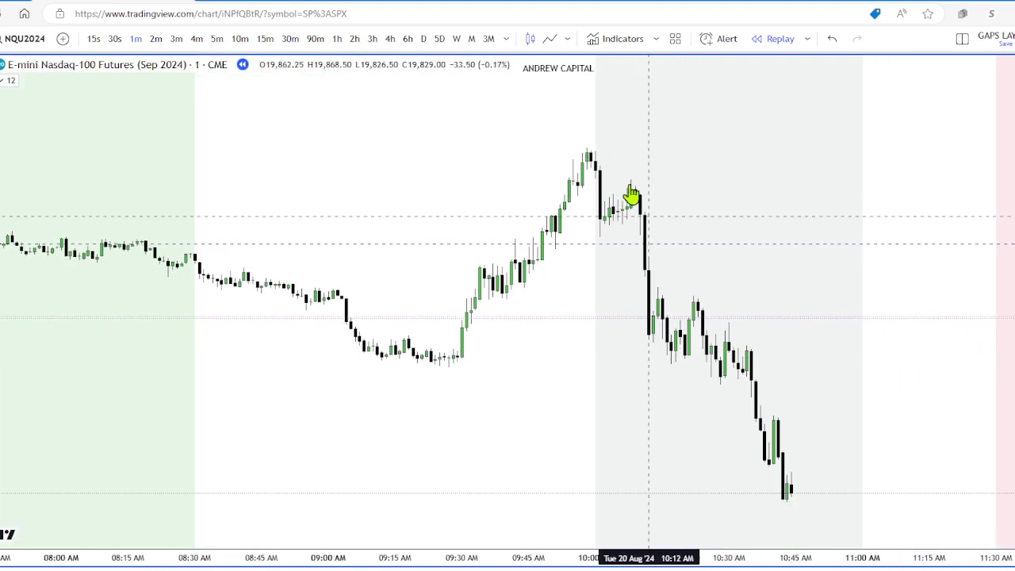
pyautogui.click(421, 2)
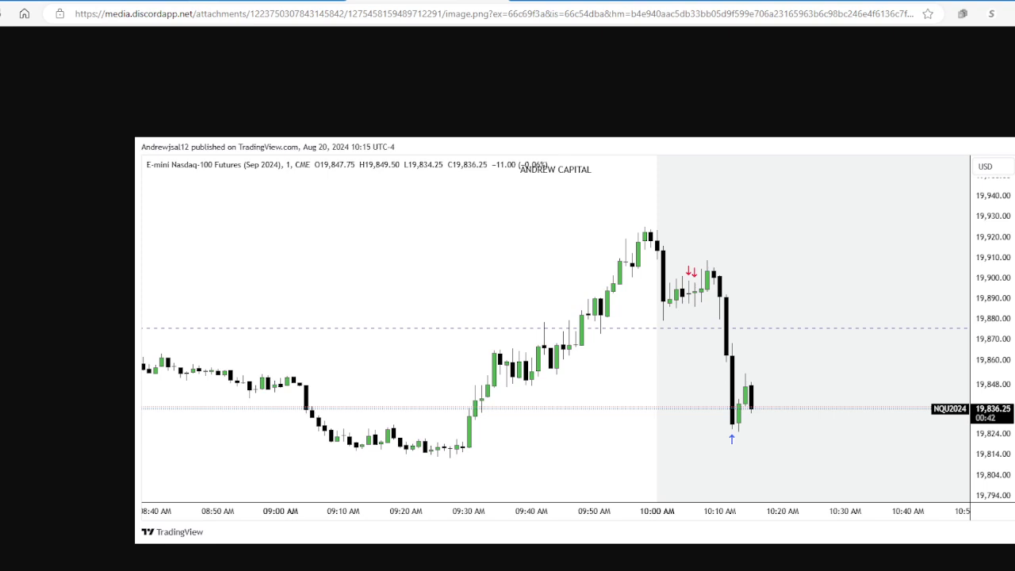
pyautogui.click(258, 2)
pyautogui.click(111, 3)
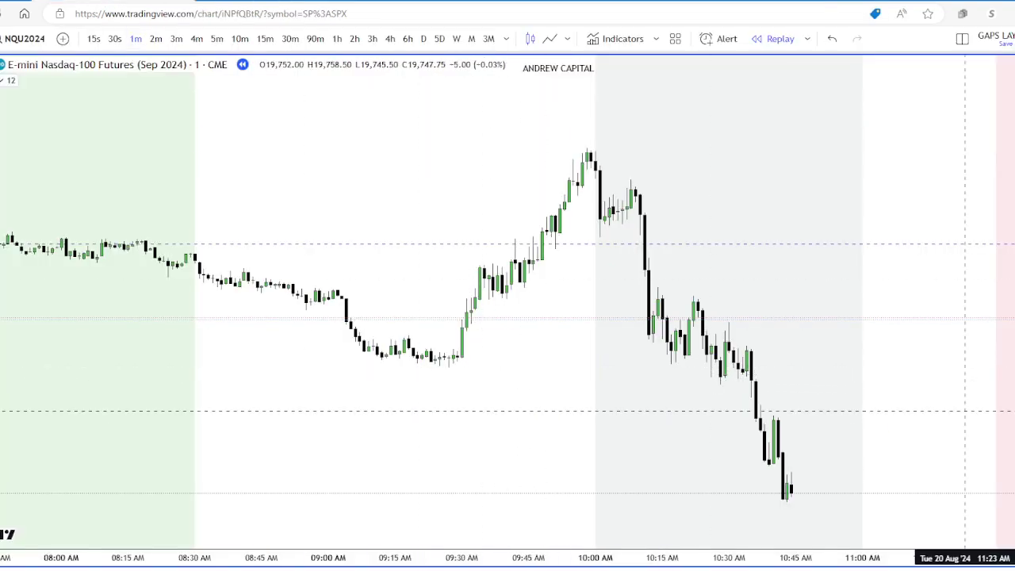
# Draw a descending trend line above the morning highs from 06:48 AM to 08:36 AM.
pyautogui.scroll(-2, 486, 341)
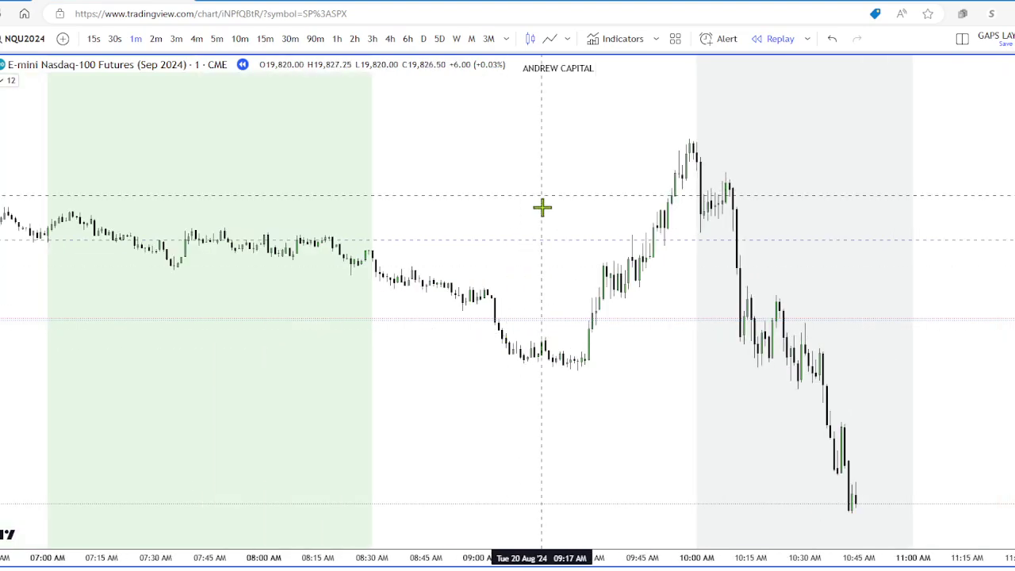
pyautogui.moveTo(541, 210); pyautogui.dragTo(541, 253)
pyautogui.scroll(3, 673, 365)
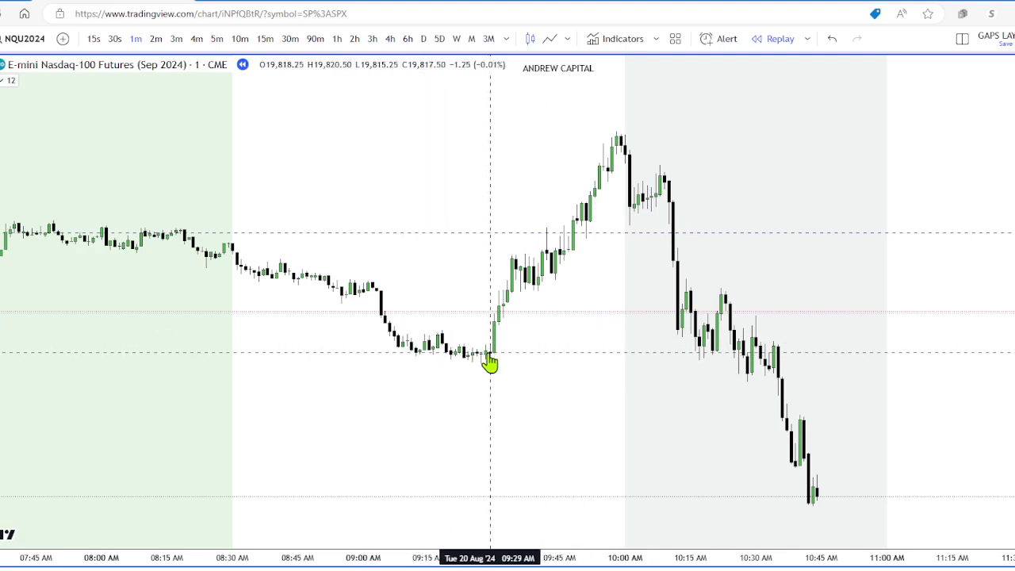
pyautogui.scroll(-2, 493, 349)
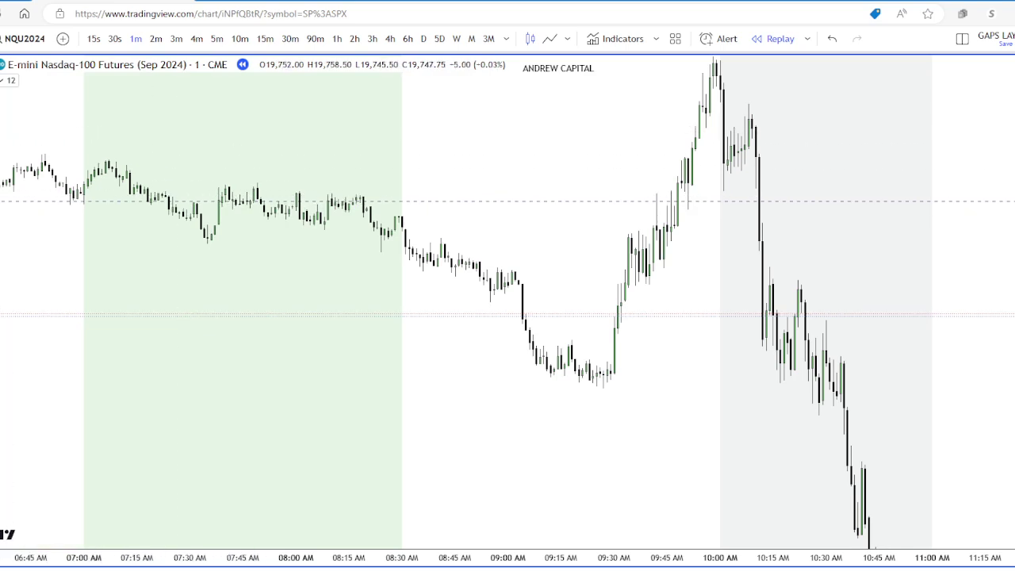
pyautogui.click(41, 149)
pyautogui.click(423, 200)
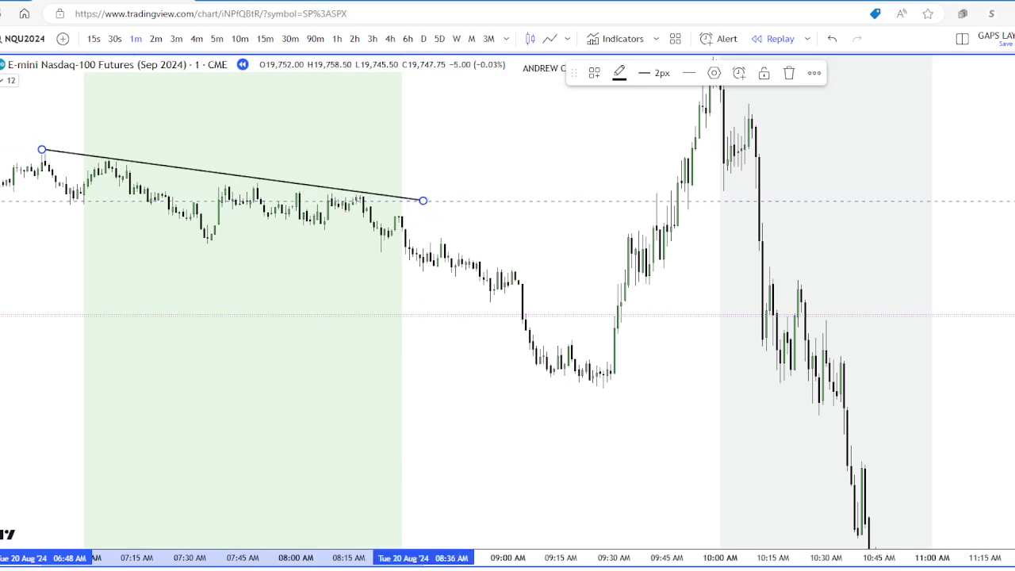
pyautogui.click(515, 255)
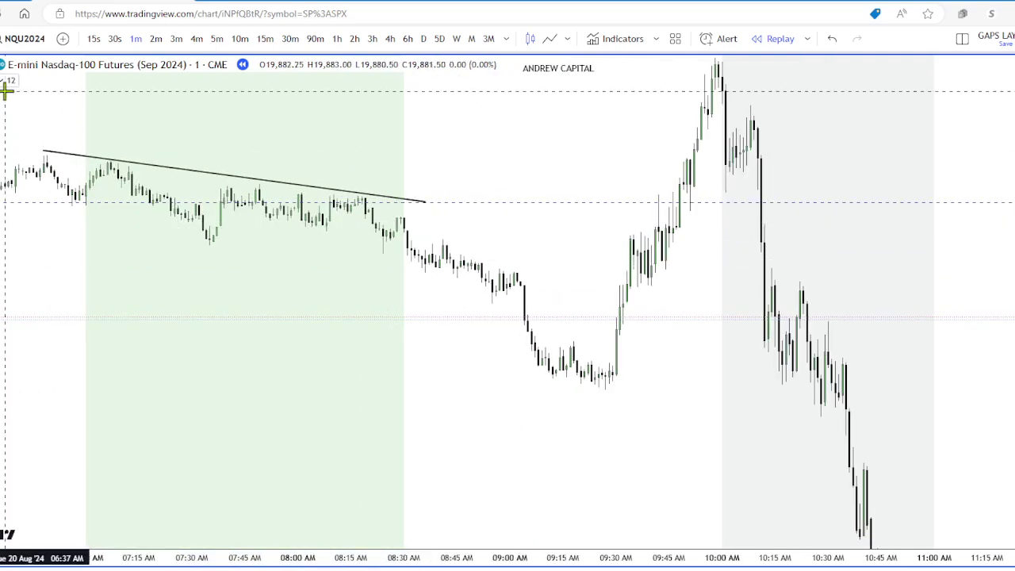
# Draw a steeper trend line from 08:38 AM to 09:27 AM and delete it.
pyautogui.click(432, 204)
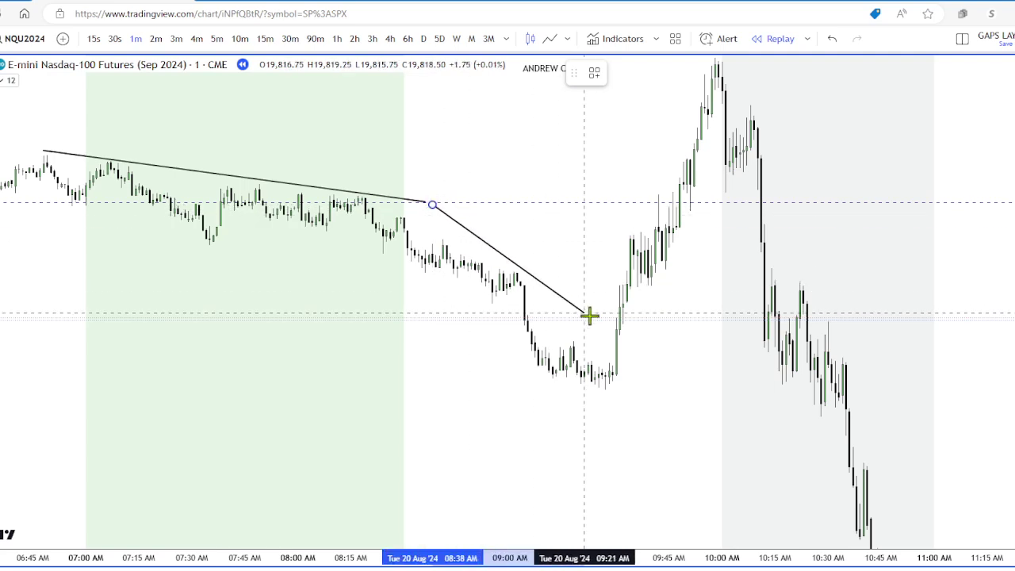
pyautogui.click(605, 319)
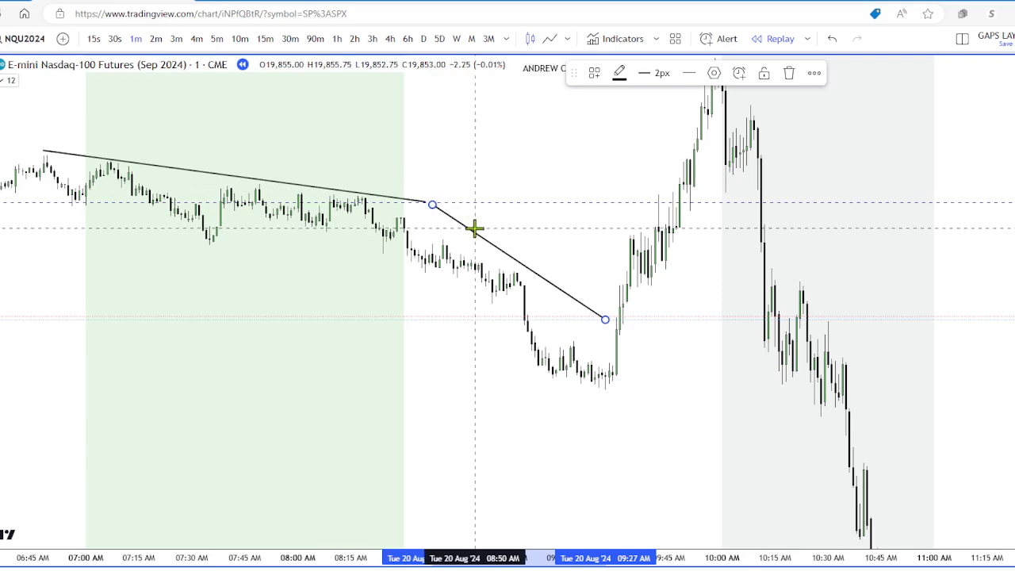
pyautogui.click(788, 73)
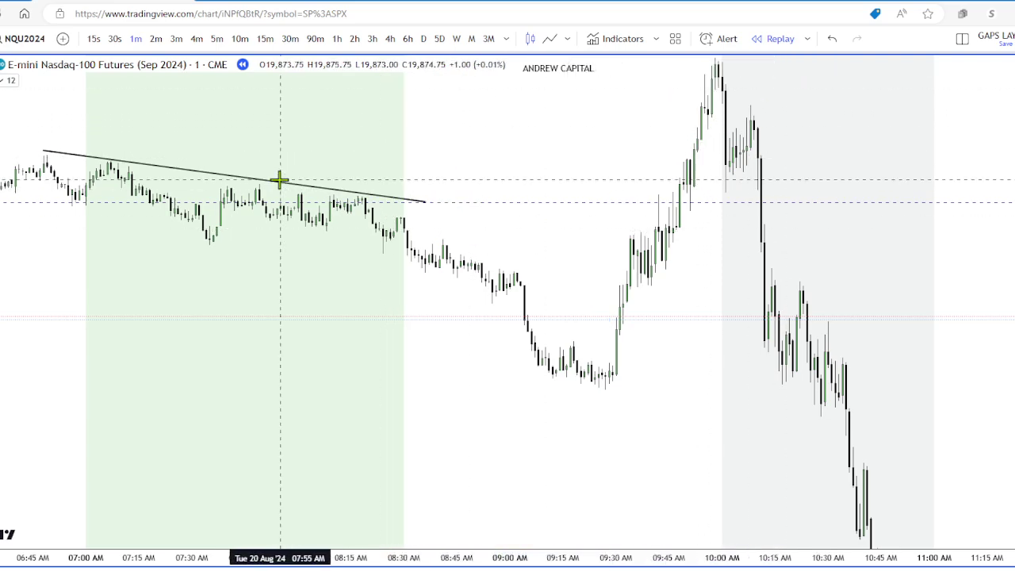
# Adjust the remaining trend line so it spans 07:31 AM to 08:43 AM just above the swing highs.
pyautogui.moveTo(299, 181); pyautogui.dragTo(330, 170)
pyautogui.moveTo(77, 143); pyautogui.dragTo(229, 167)
pyautogui.moveTo(458, 191); pyautogui.dragTo(483, 185)
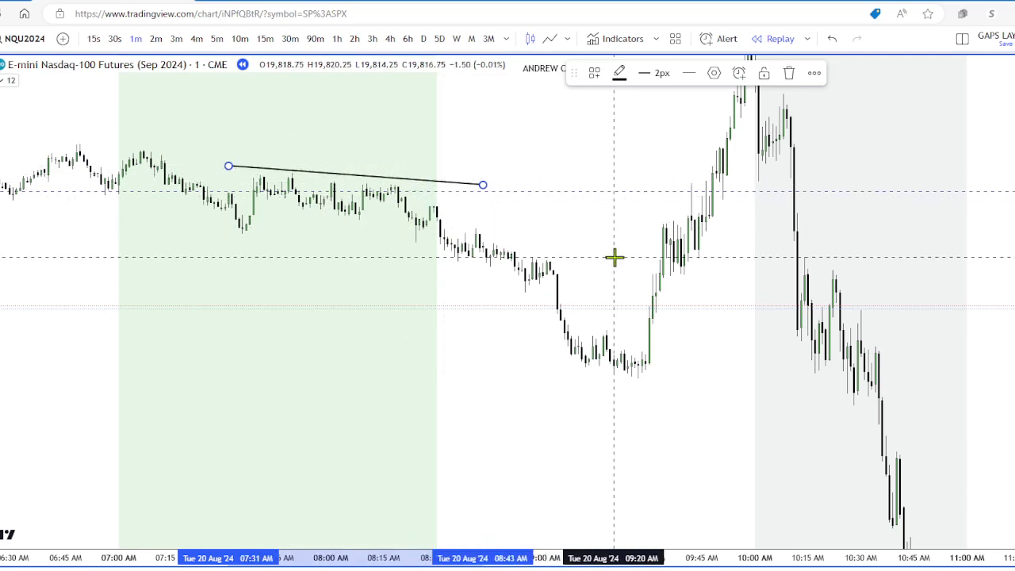
# Draw a grey rectangle from the consolidation just before 09:00 AM across to just after 10:00 AM.
pyautogui.moveTo(615, 257); pyautogui.dragTo(577, 265)
pyautogui.moveTo(673, 340); pyautogui.dragTo(651, 342)
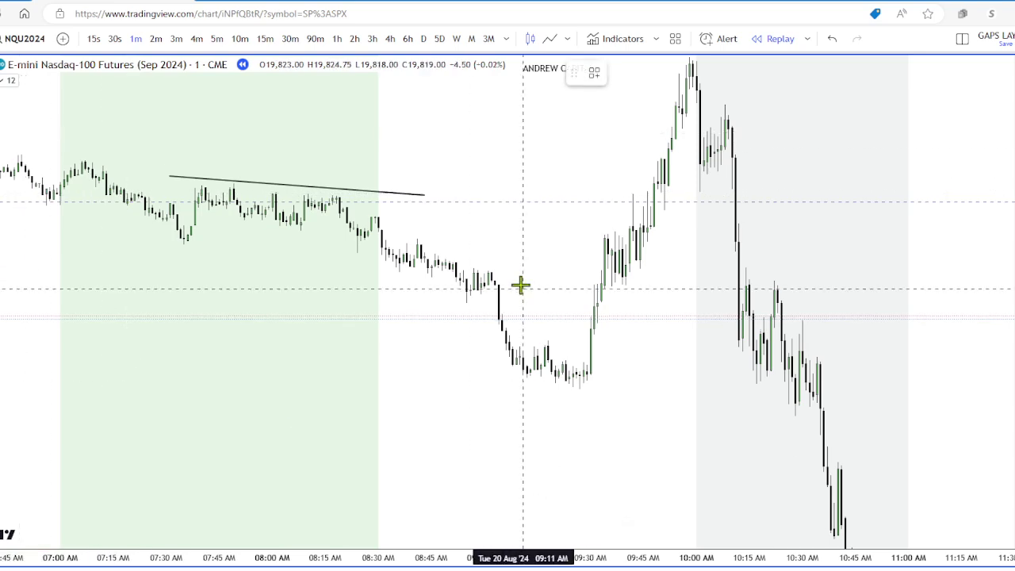
pyautogui.moveTo(466, 268)
pyautogui.mouseDown()
pyautogui.moveTo(502, 289)
pyautogui.moveTo(720, 317)
pyautogui.mouseUp()
pyautogui.click(664, 326)
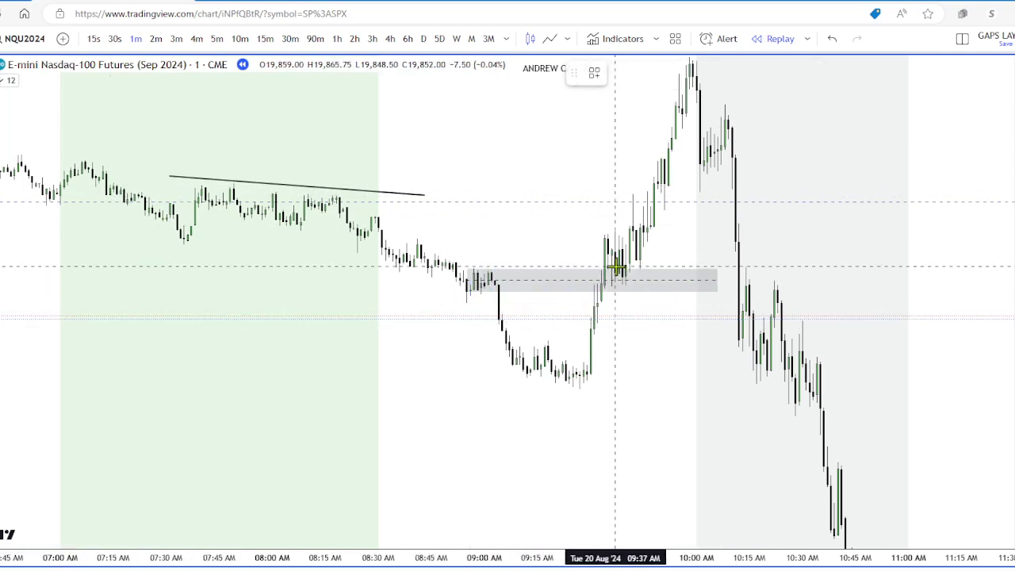
# Draw a thin rectangle along the grey zone's upper edge from 09:29 AM to 10:01 AM and fill it blue.
pyautogui.click(590, 269)
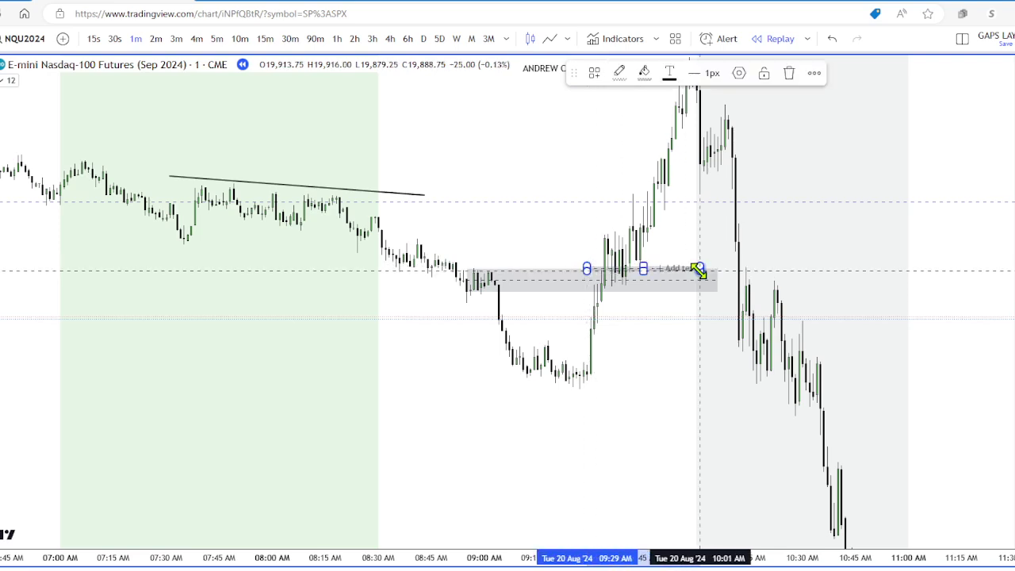
pyautogui.click(644, 72)
pyautogui.click(736, 117)
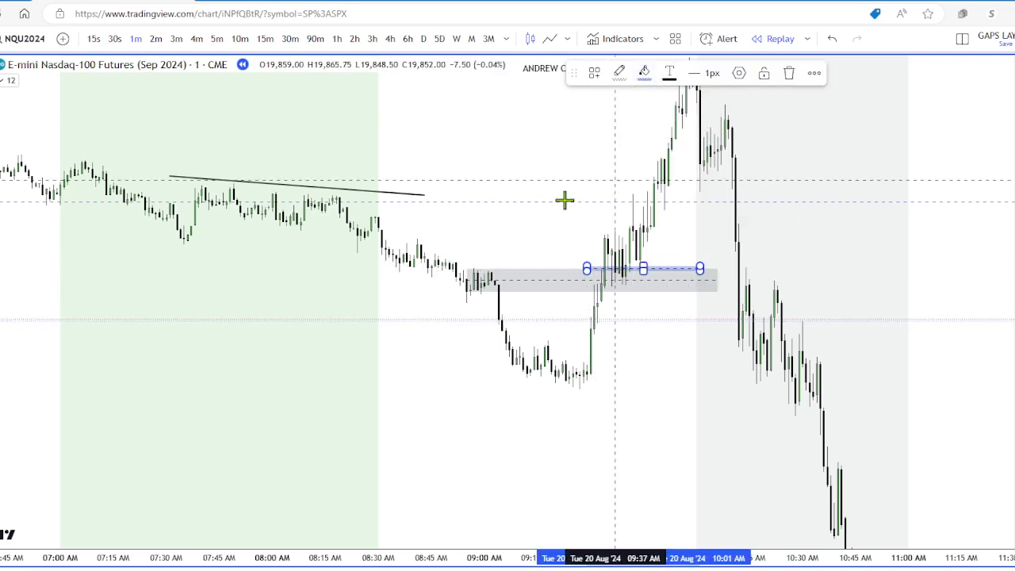
pyautogui.click(564, 213)
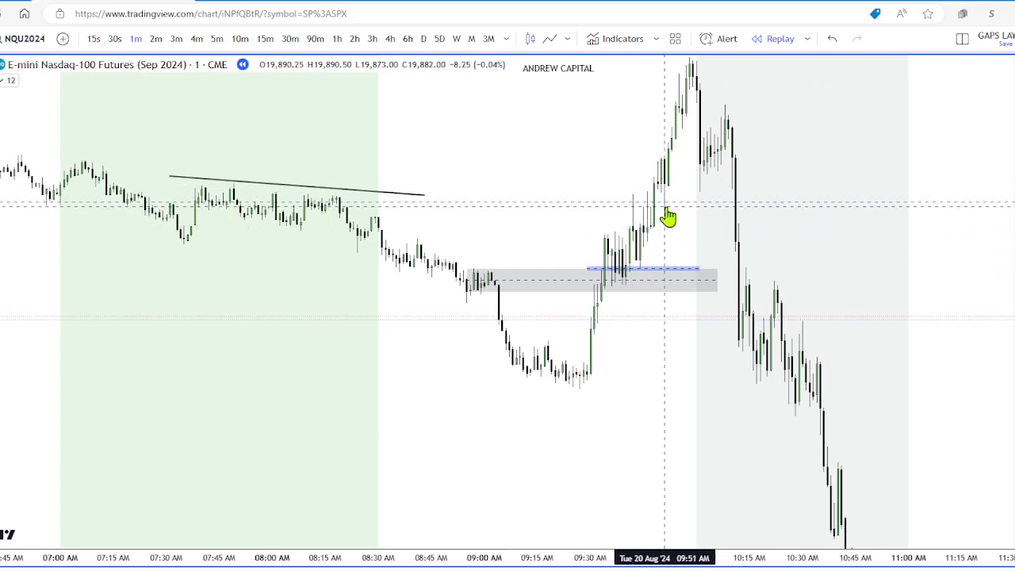
# Examine the earlier overnight price swings and how price behaves around the marked zone after 09:30 AM.
pyautogui.scroll(-3, 619, 124)
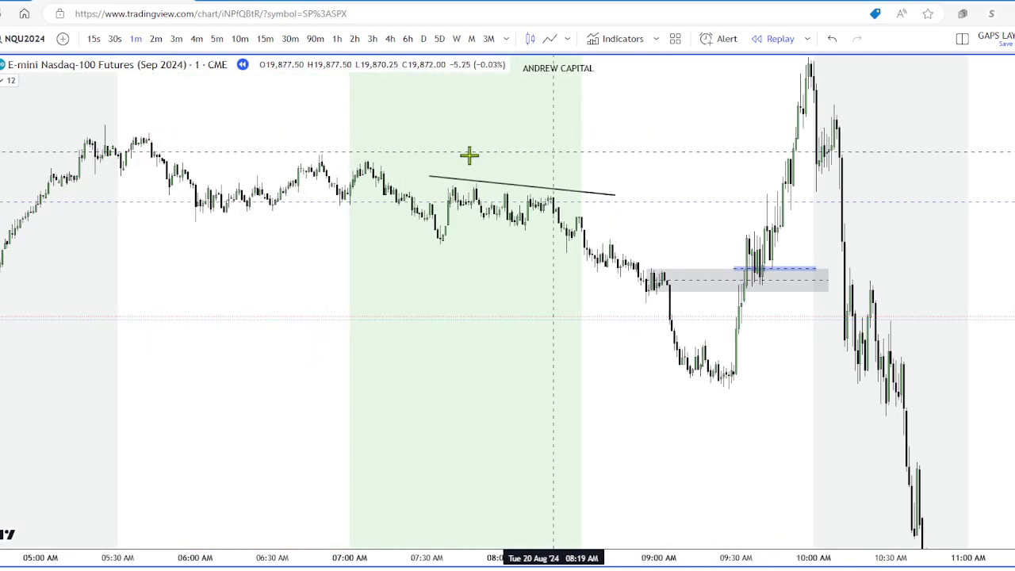
pyautogui.scroll(-4, 112, 127)
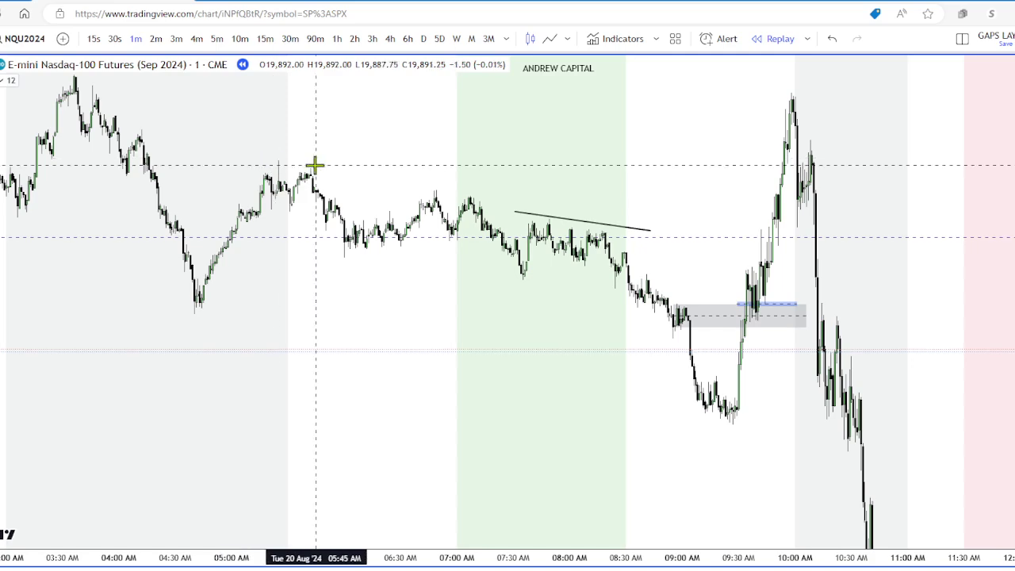
pyautogui.scroll(4, 641, 288)
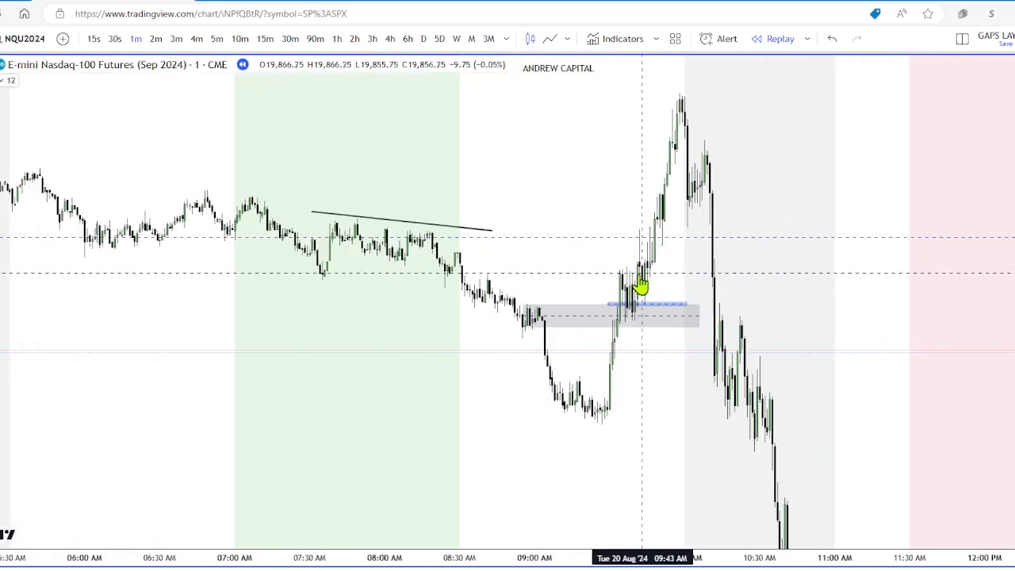
pyautogui.moveTo(466, 259); pyautogui.dragTo(509, 256)
pyautogui.moveTo(840, 363); pyautogui.dragTo(949, 313)
pyautogui.scroll(3, 664, 342)
pyautogui.scroll(-2, 615, 354)
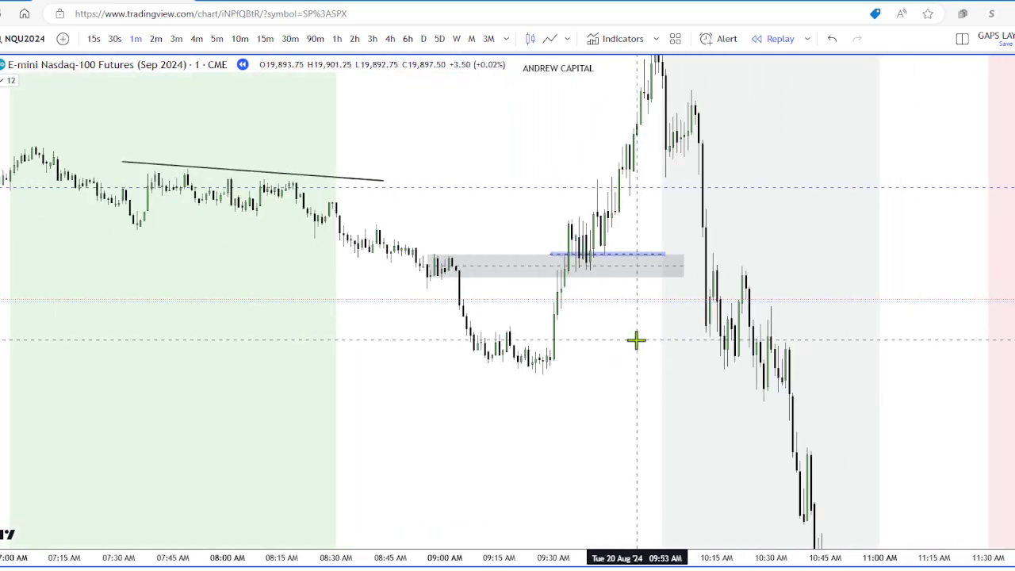
# Delete the grey zone rectangle and the thin blue rectangle from the chart.
pyautogui.click(648, 294)
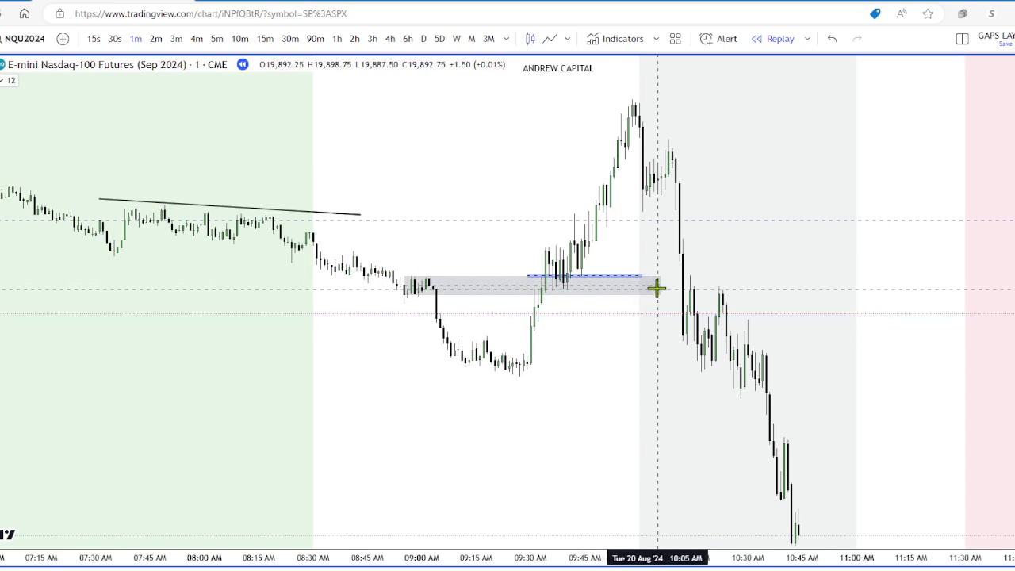
pyautogui.click(789, 73)
pyautogui.click(546, 276)
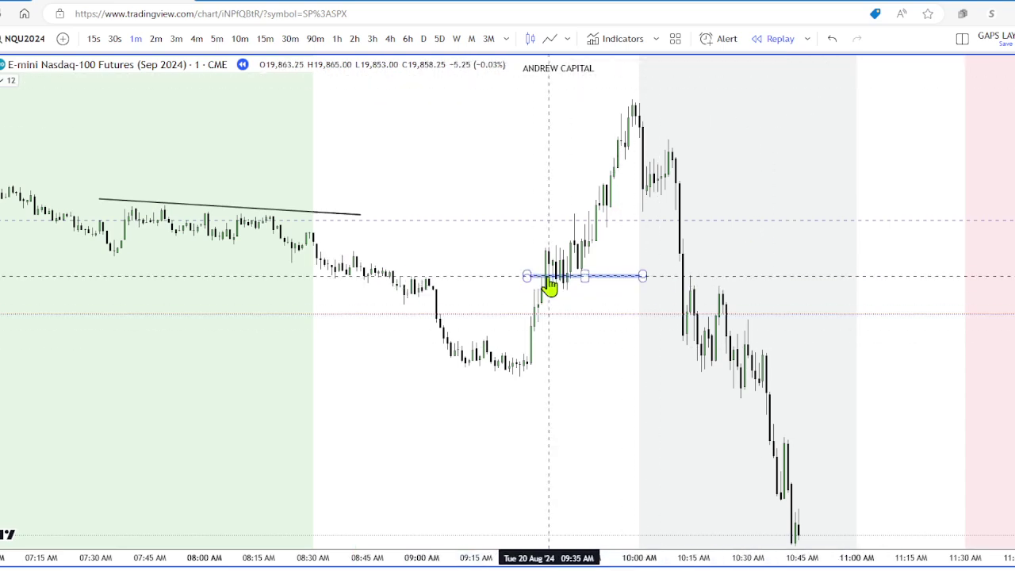
pyautogui.click(800, 76)
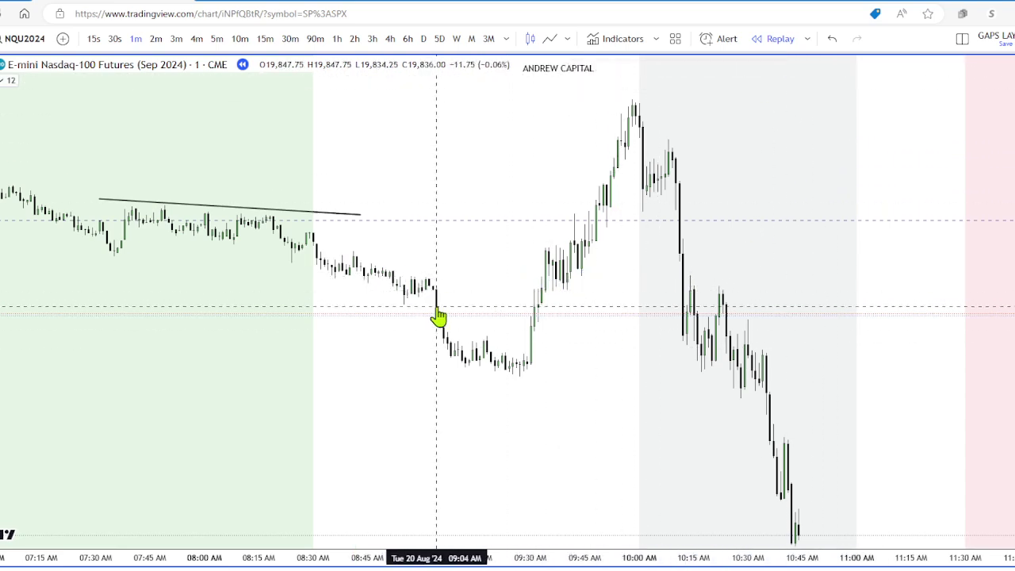
pyautogui.click(2, 203)
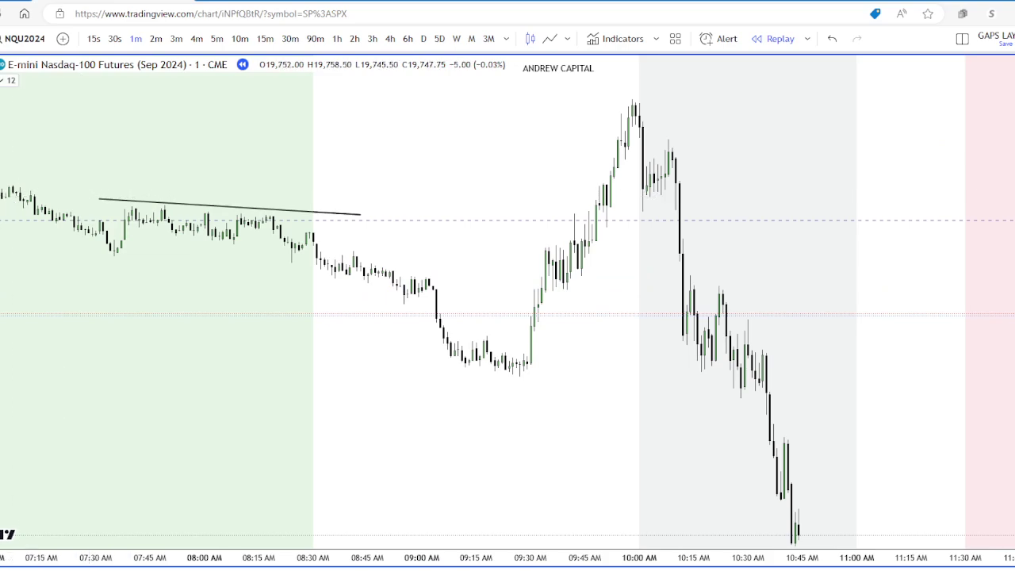
pyautogui.click(414, 297)
pyautogui.moveTo(419, 288); pyautogui.dragTo(497, 299)
pyautogui.click(788, 75)
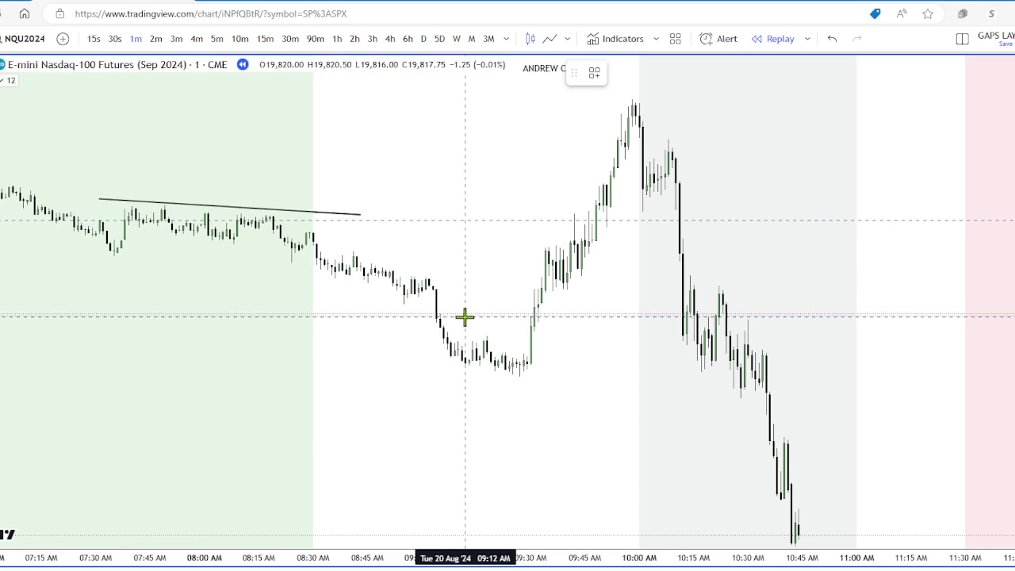
# Draw a grey-filled rectangle around the sideways candles at the morning low from 09:06 AM to 09:32 AM.
pyautogui.moveTo(441, 338)
pyautogui.mouseDown()
pyautogui.moveTo(505, 381)
pyautogui.moveTo(538, 380)
pyautogui.mouseUp()
pyautogui.click(644, 72)
pyautogui.click(707, 103)
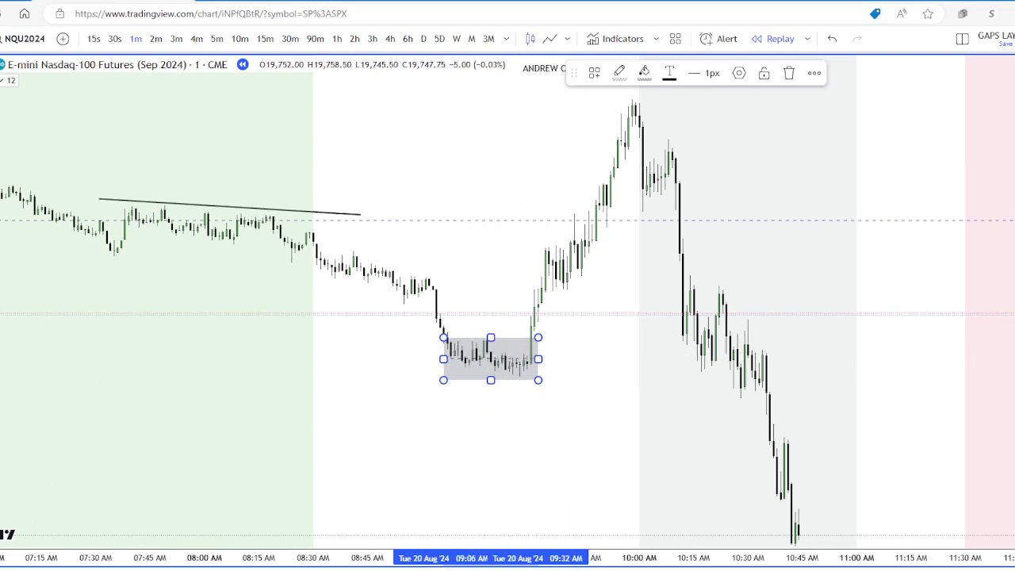
pyautogui.click(533, 268)
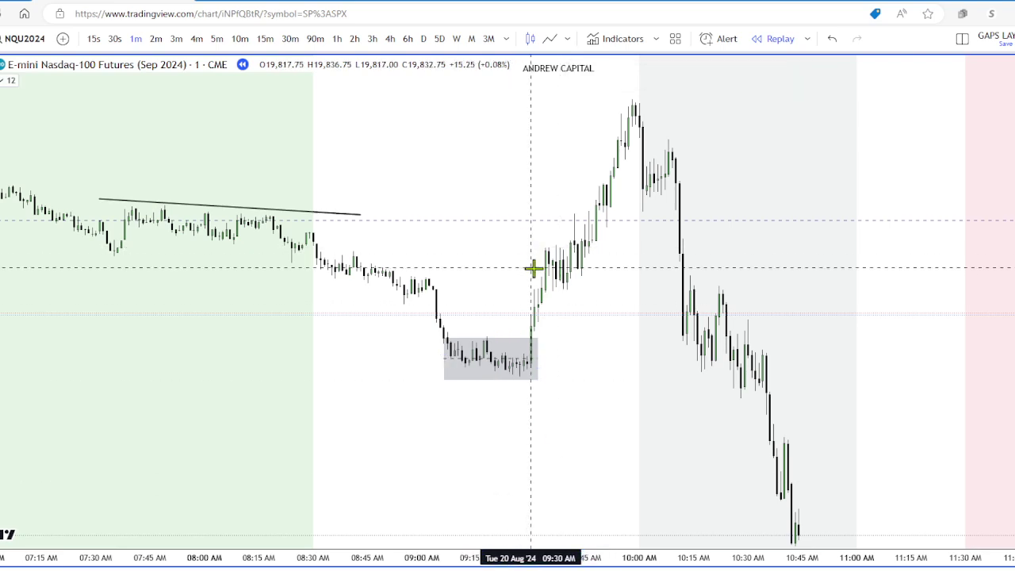
# Mark the two higher consolidations with grey rectangles, one from 09:30 AM to 09:46 AM and one from about 09:40 AM to 09:57 AM.
pyautogui.moveTo(531, 246); pyautogui.dragTo(588, 295)
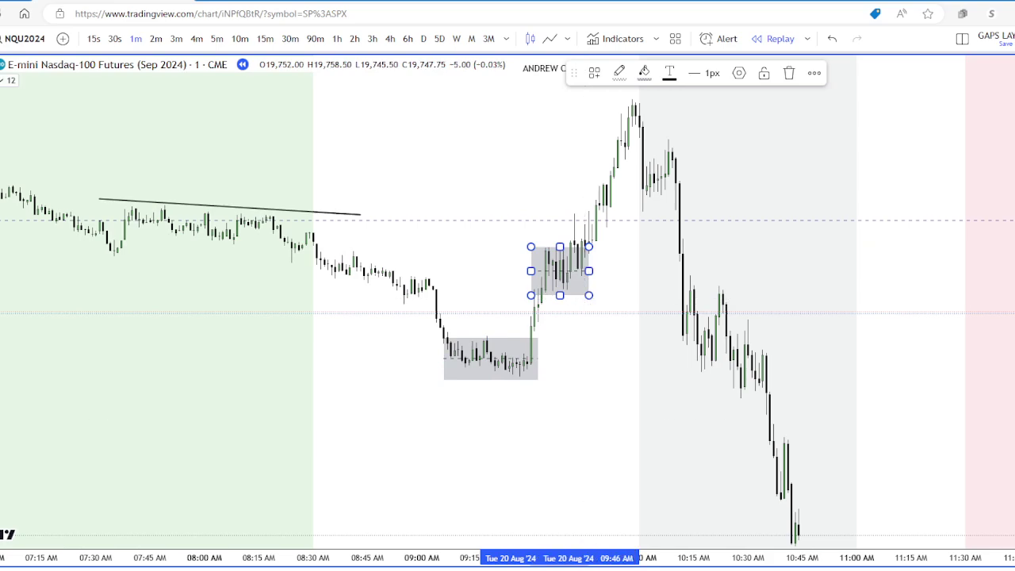
pyautogui.click(551, 324)
pyautogui.moveTo(587, 203); pyautogui.dragTo(623, 225)
pyautogui.click(618, 227)
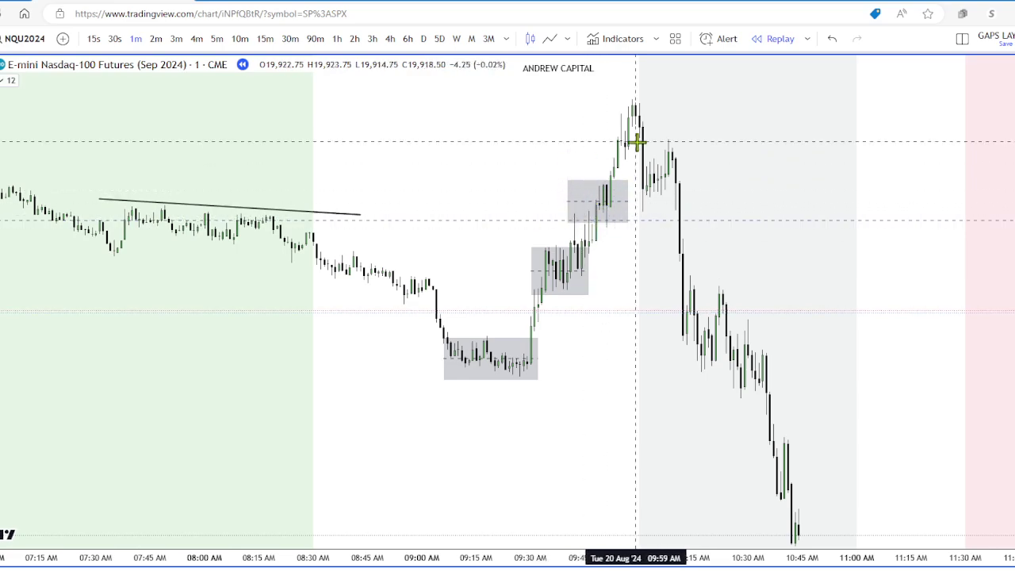
pyautogui.moveTo(578, 365); pyautogui.dragTo(515, 367)
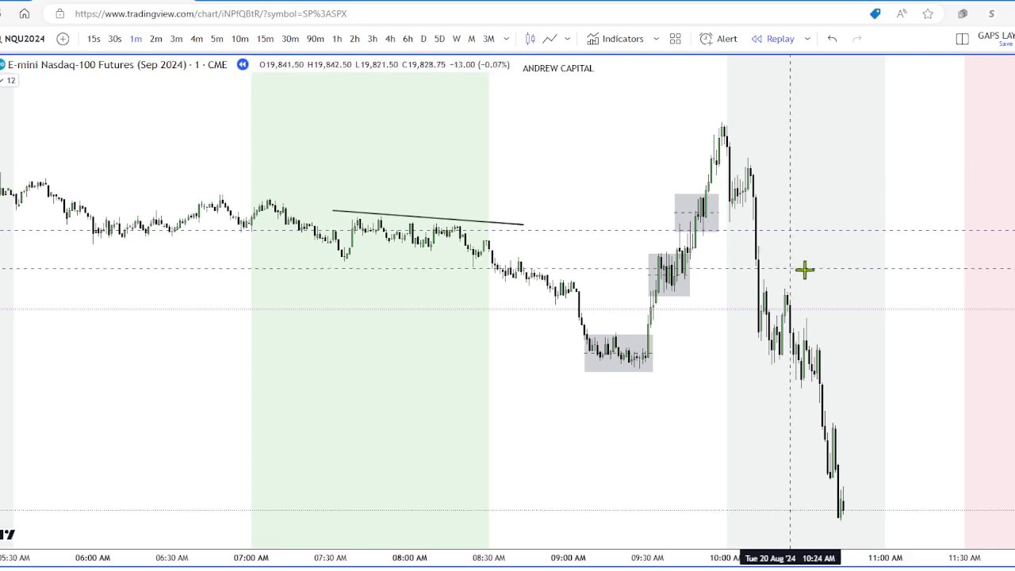
pyautogui.scroll(5, 843, 230)
pyautogui.scroll(2, 824, 242)
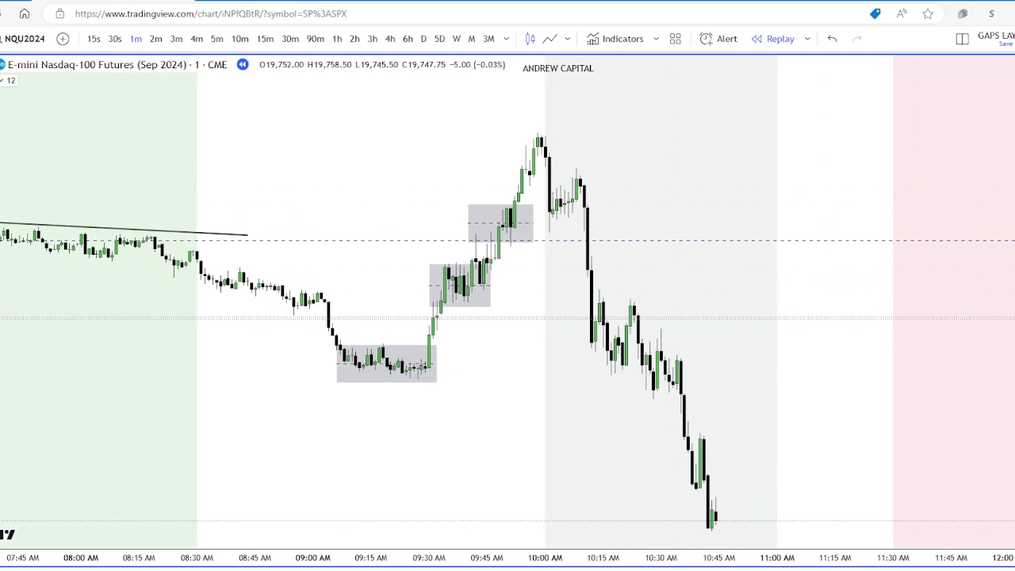
# Draw a thin rectangle from about 09:54 AM to 10:08 AM just below the 10:00 AM peak and fill it light blue.
pyautogui.moveTo(1013, 267); pyautogui.dragTo(1013, 238)
pyautogui.moveTo(781, 236); pyautogui.dragTo(942, 267)
pyautogui.scroll(3, 928, 277)
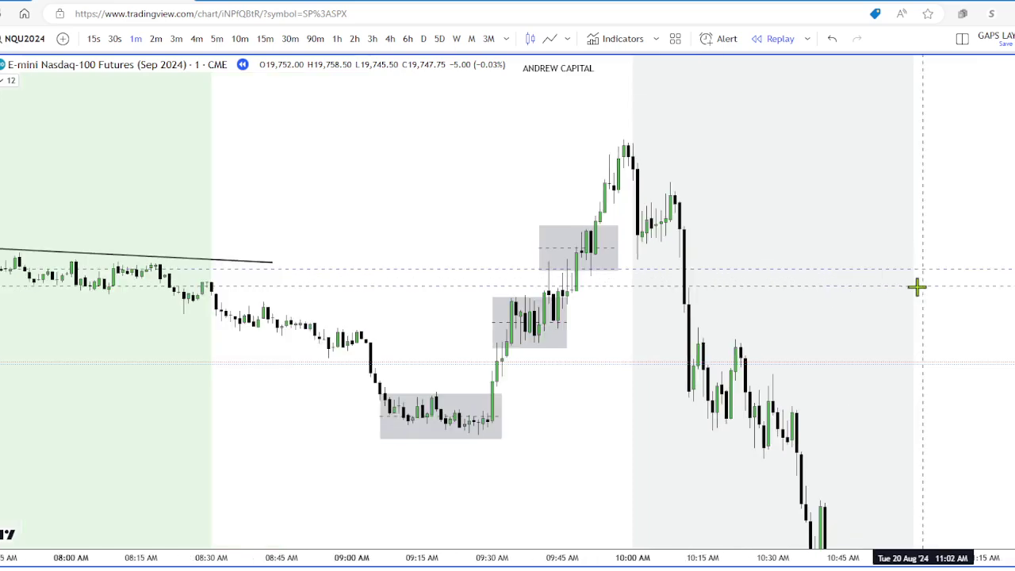
pyautogui.moveTo(820, 276); pyautogui.dragTo(808, 306)
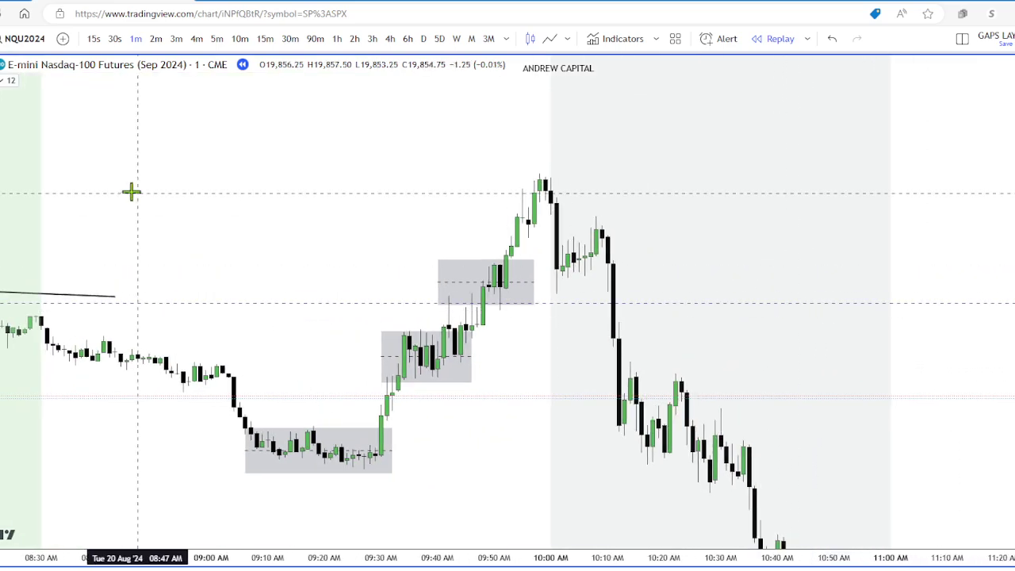
pyautogui.click(516, 201)
pyautogui.click(597, 204)
pyautogui.click(644, 73)
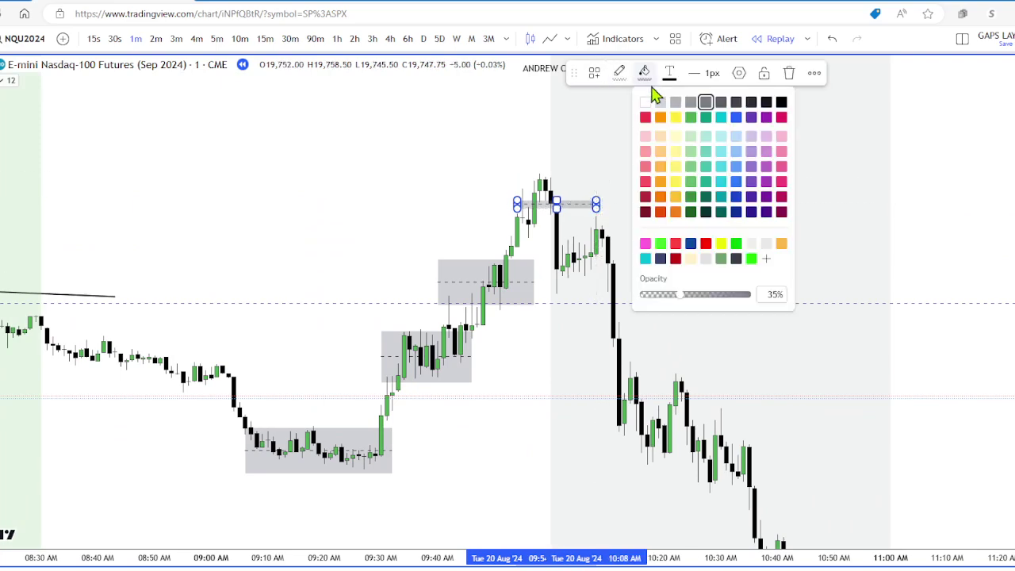
pyautogui.click(721, 118)
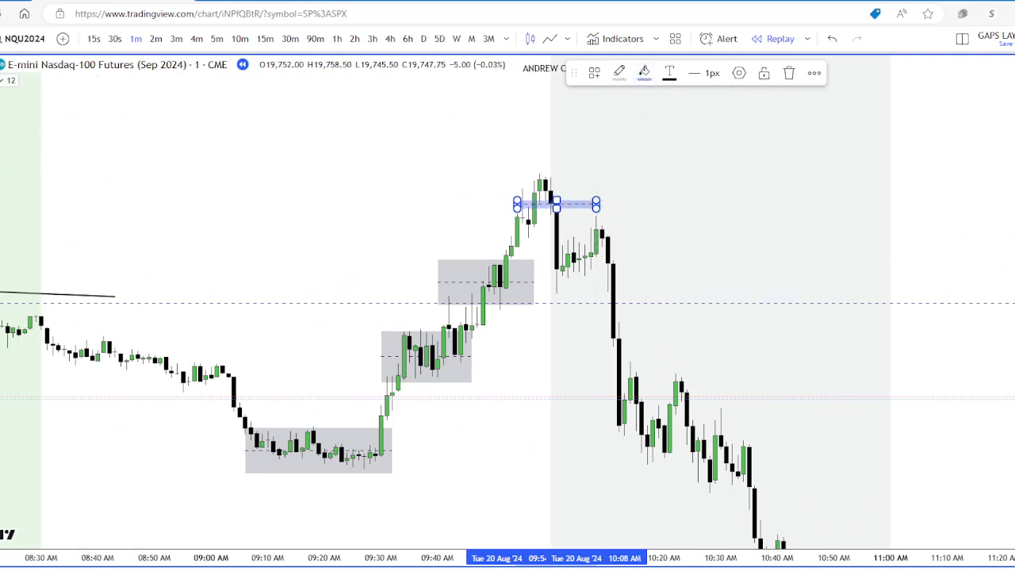
# Draw a second thin blue rectangle from 09:49 AM to 10:05 AM just below the first one.
pyautogui.click(505, 227)
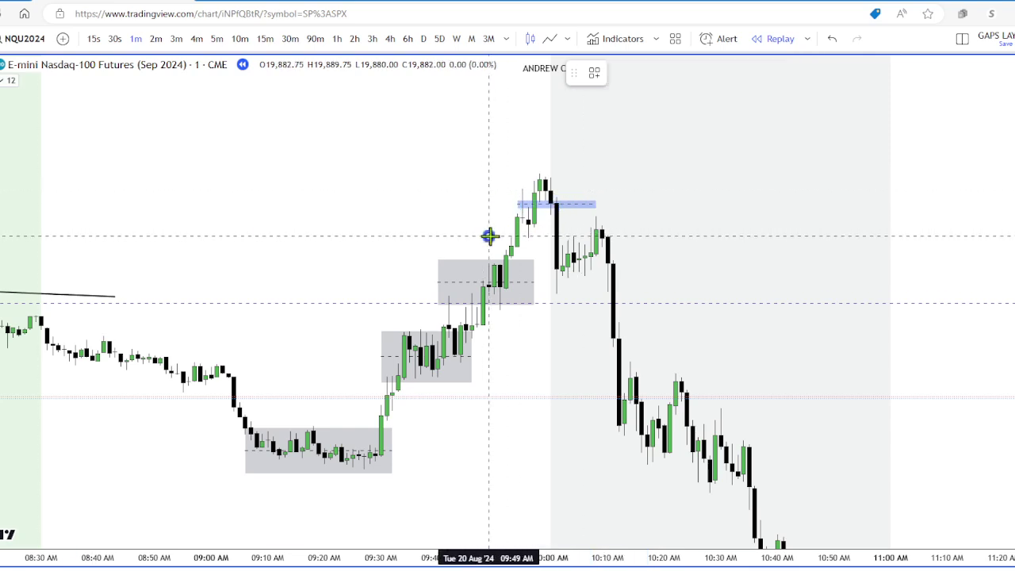
pyautogui.click(489, 236)
pyautogui.click(579, 225)
pyautogui.click(444, 224)
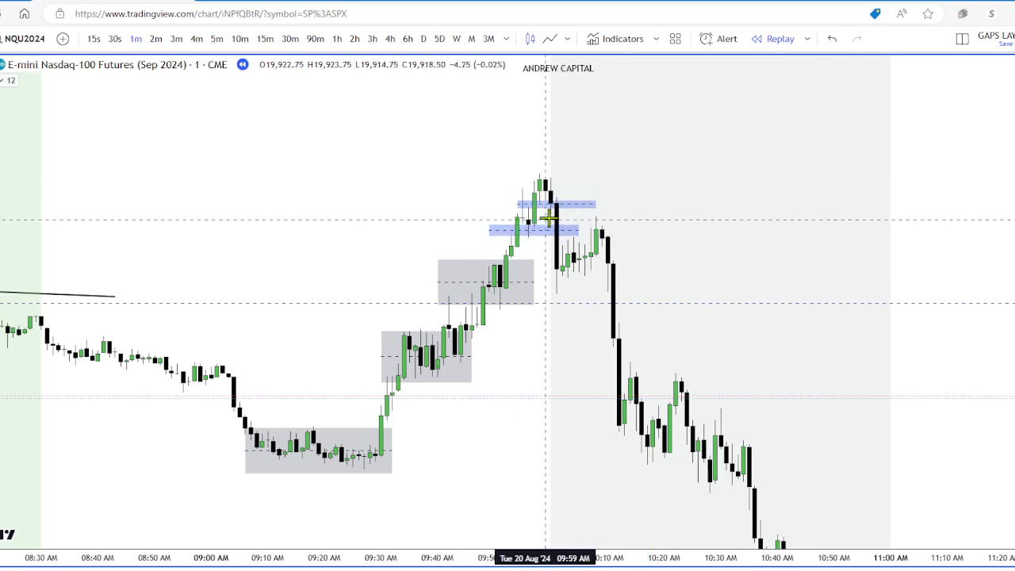
pyautogui.click(558, 205)
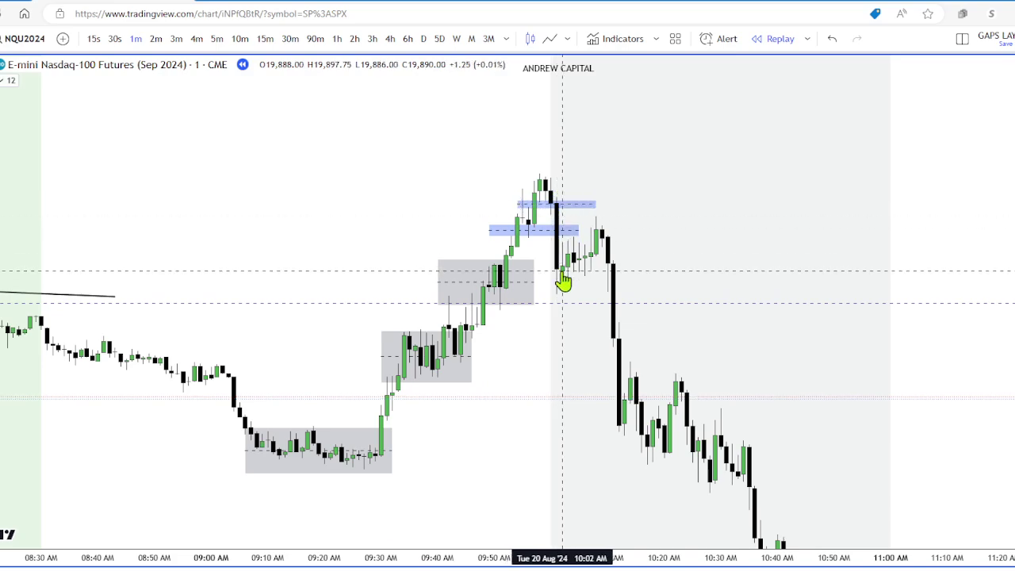
pyautogui.click(559, 206)
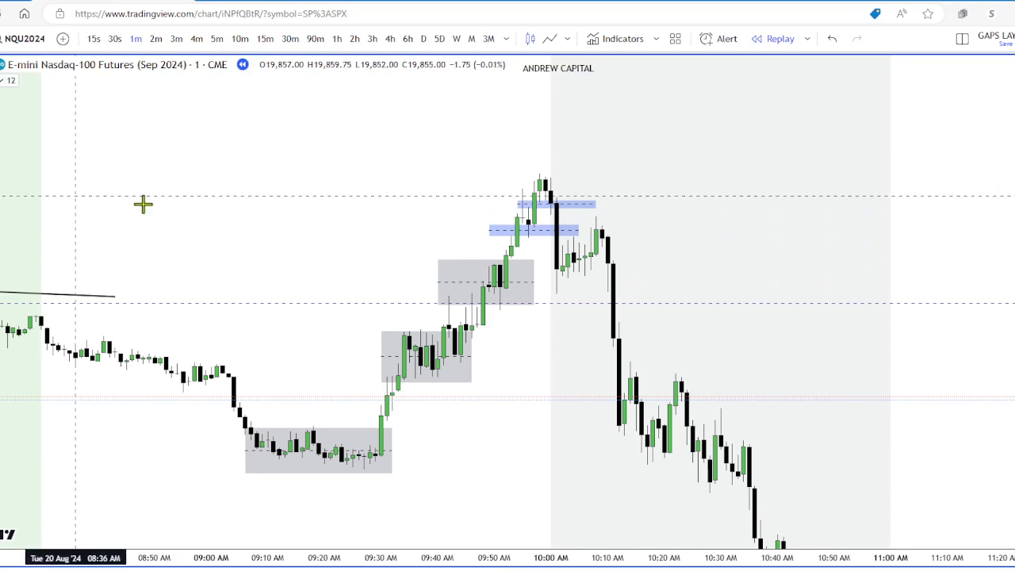
# Draw two more thin blue rectangles above the upper grey zone, one from 09:49 AM to 10:03 AM and one from 09:49 AM to 10:01 AM.
pyautogui.click(490, 251)
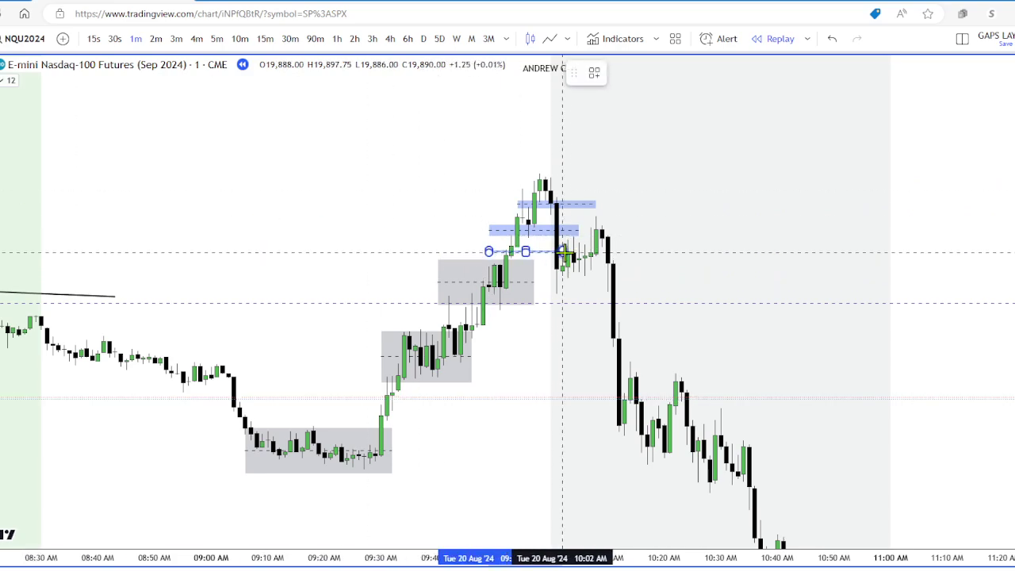
pyautogui.click(568, 246)
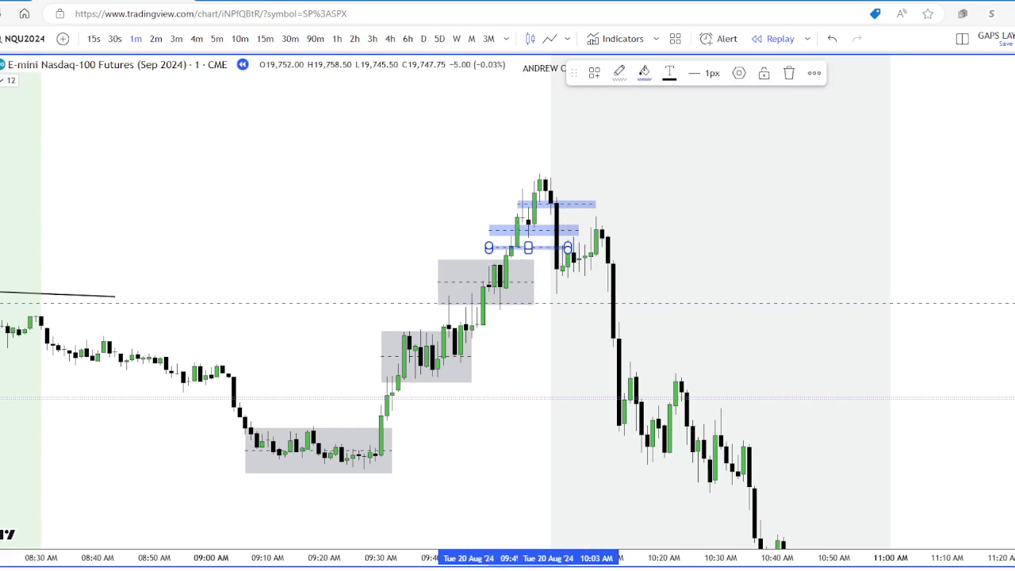
pyautogui.hotkey('alt', 'shift', 'r')
pyautogui.click(489, 264)
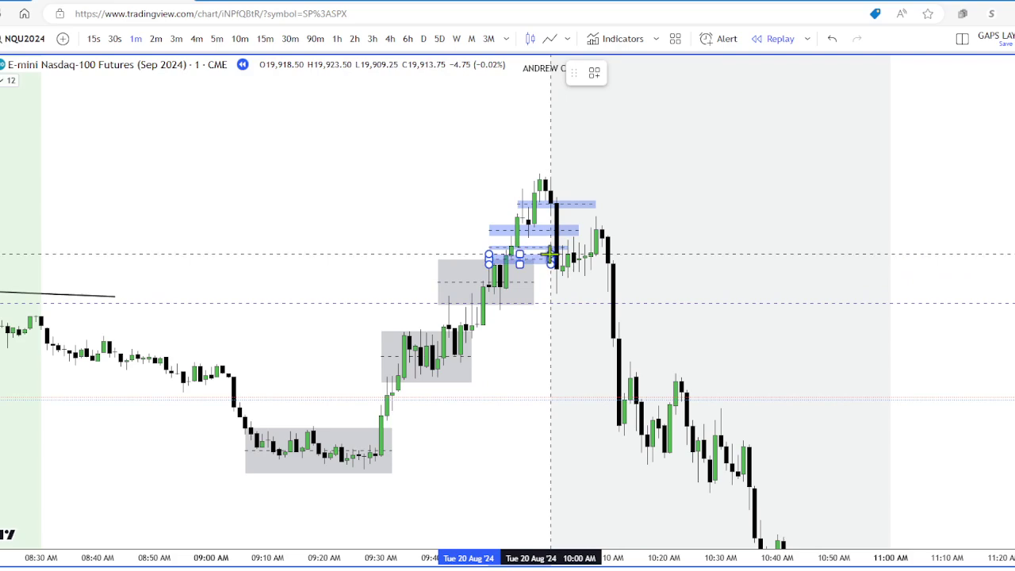
pyautogui.click(557, 258)
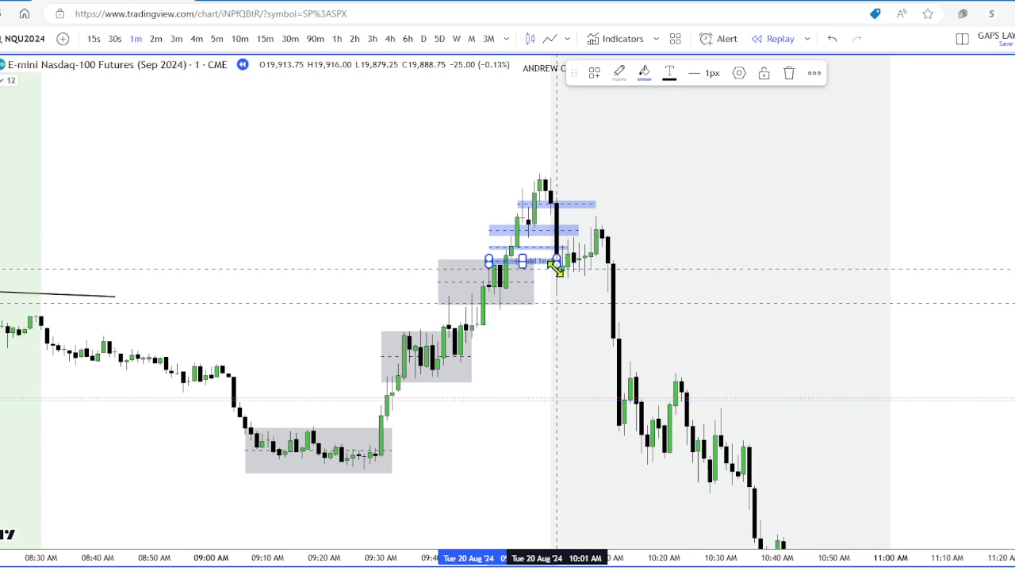
# Delete all four thin blue rectangles around the 10:00 AM peak.
pyautogui.click(586, 214)
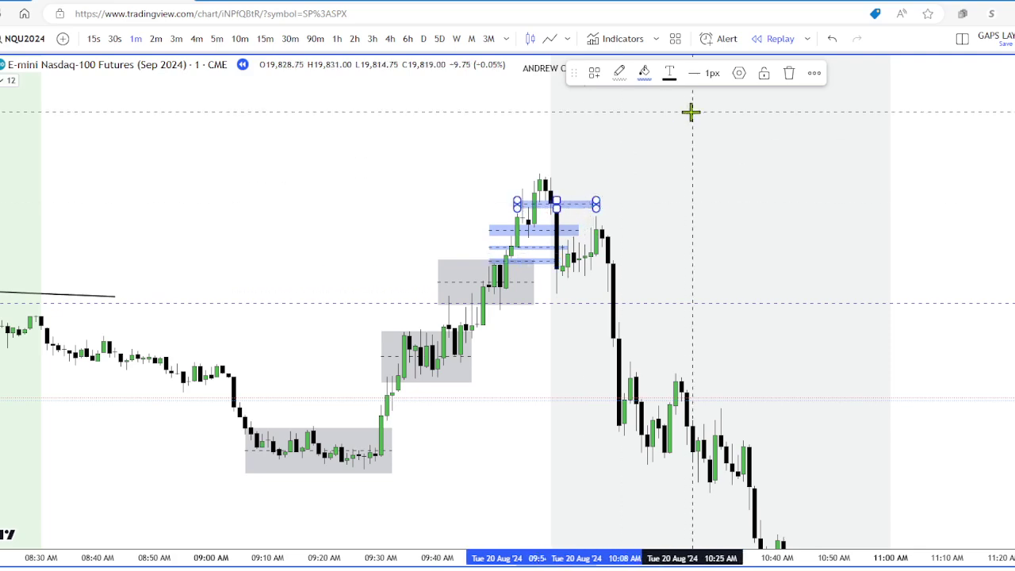
pyautogui.press('Delete')
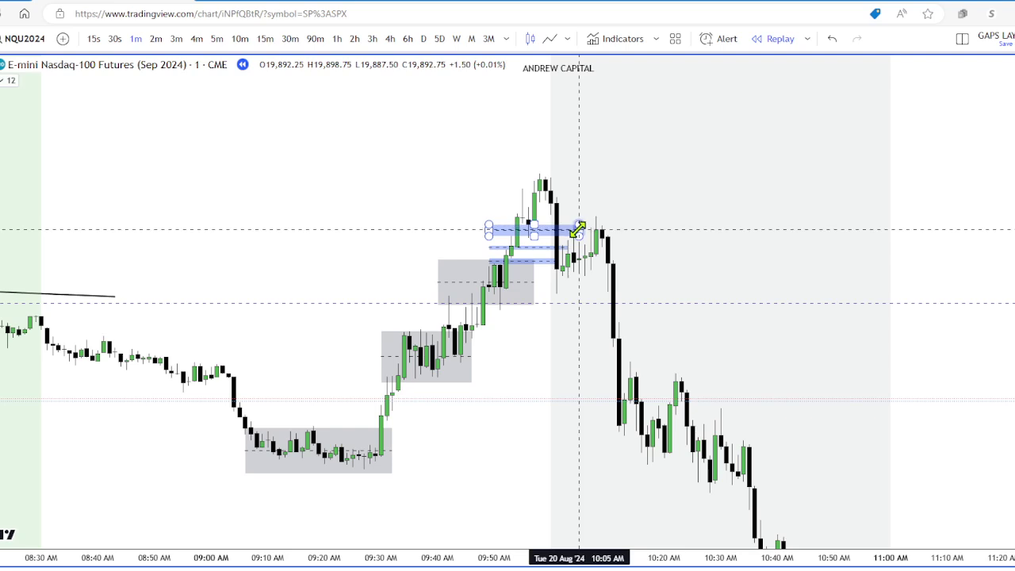
pyautogui.moveTo(579, 230); pyautogui.dragTo(635, 230)
pyautogui.click(547, 259)
pyautogui.click(558, 260)
pyautogui.press('Delete')
pyautogui.click(632, 229)
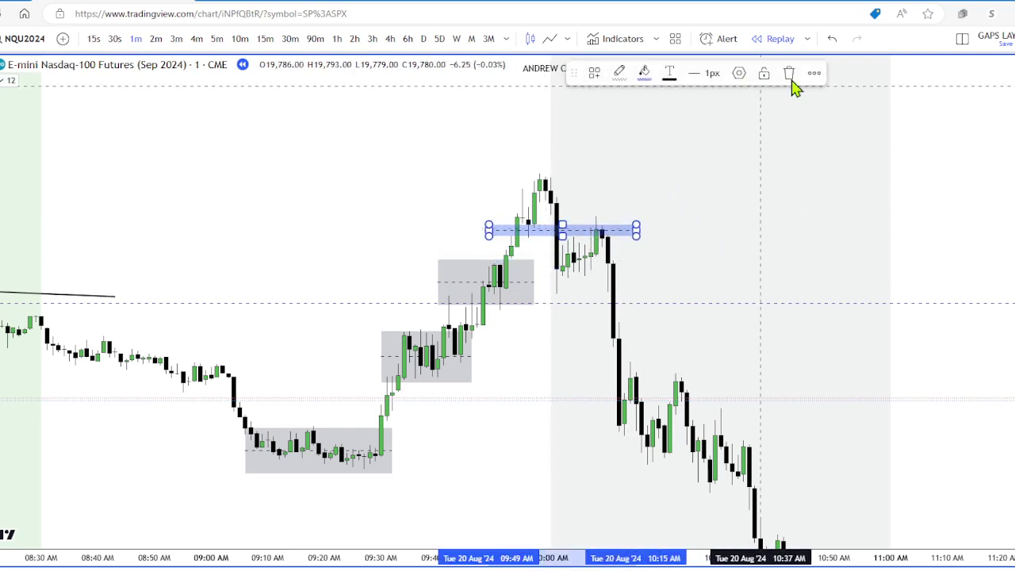
pyautogui.click(789, 76)
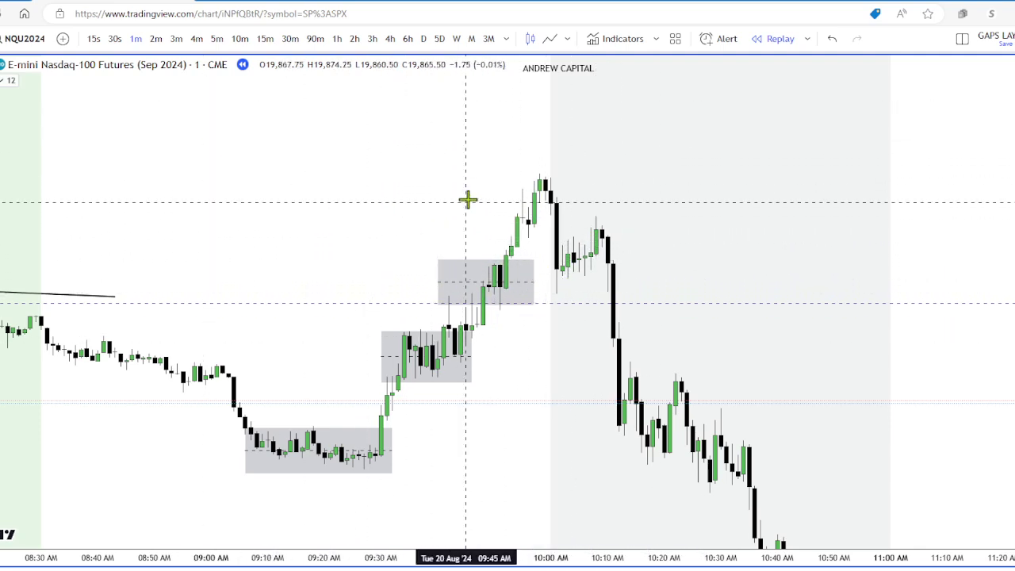
# Switch to Discord and view the posted trade chart and profit screenshot in the bootcamp channel.
pyautogui.click(292, 2)
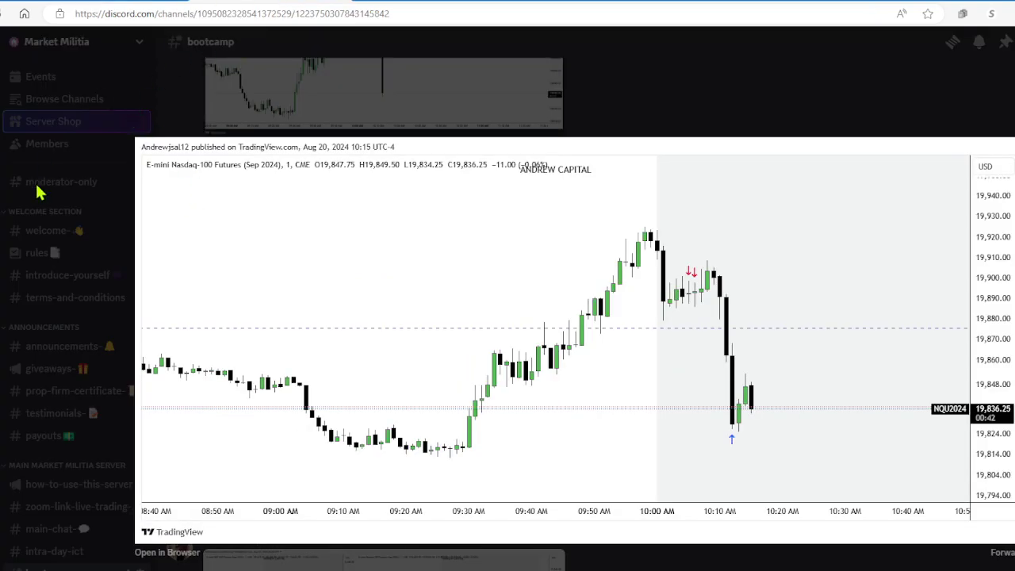
pyautogui.click(820, 121)
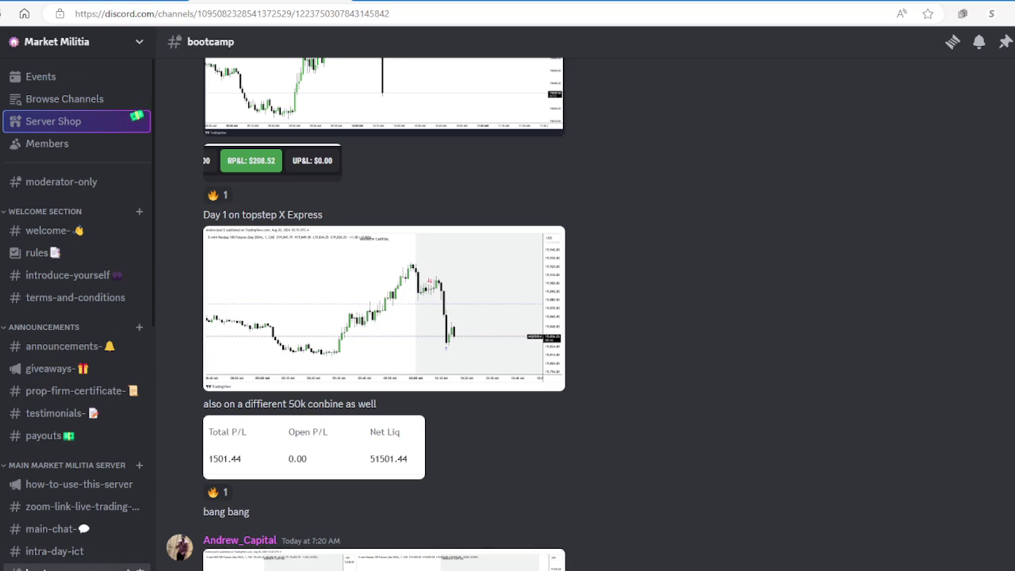
pyautogui.click(266, 463)
pyautogui.click(620, 439)
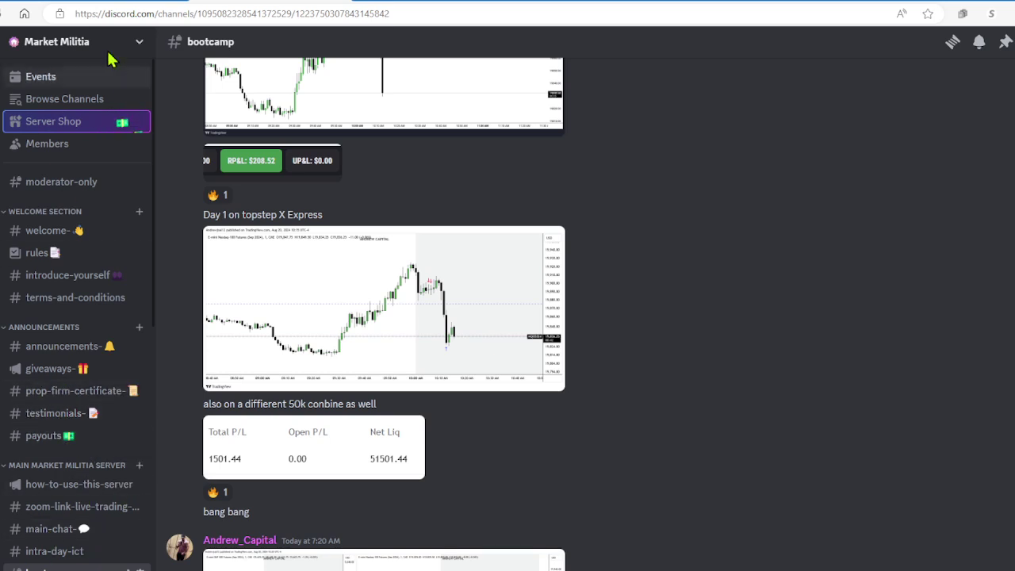
# Switch back to TradingView and extend the lower edge of the highest grey rectangle slightly downward.
pyautogui.click(106, 2)
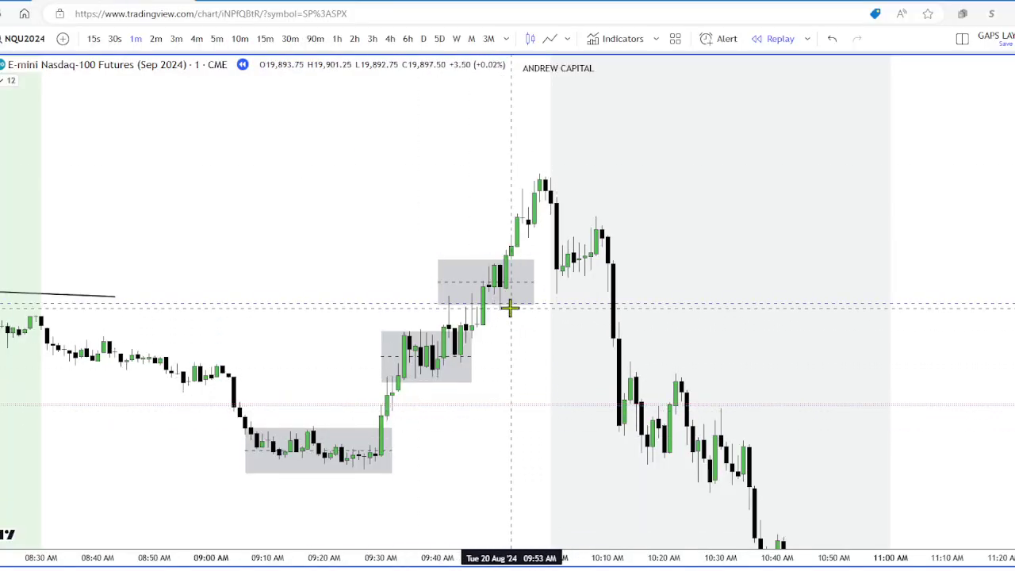
pyautogui.click(484, 303)
pyautogui.moveTo(484, 303); pyautogui.dragTo(492, 307)
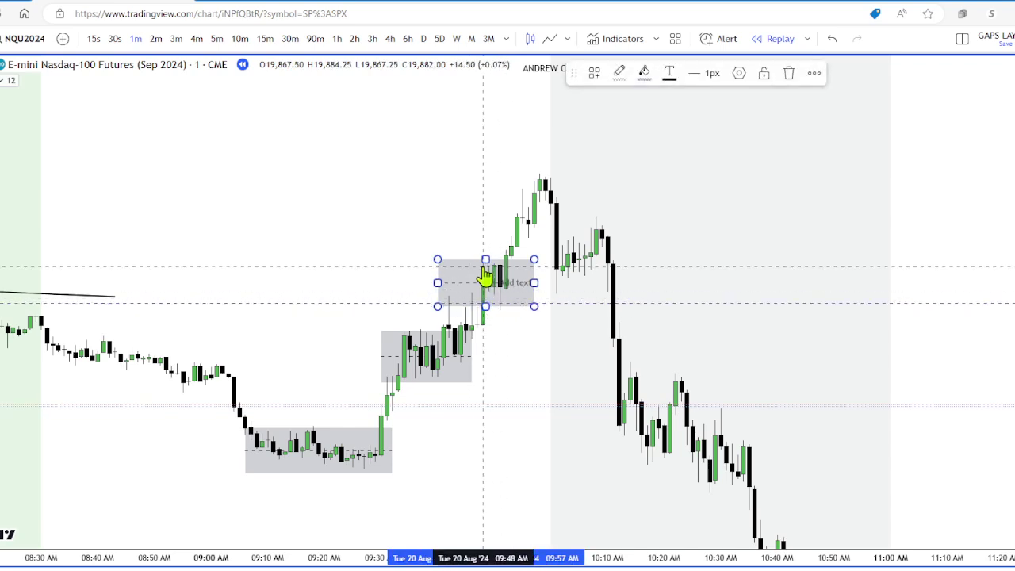
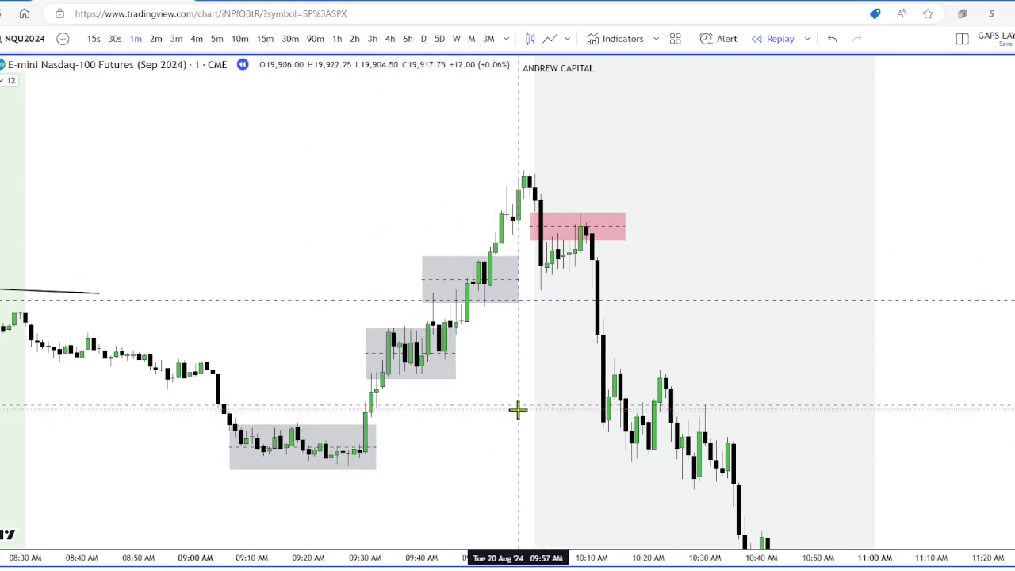
# Mark the two lower pullback zones with red rectangles, one from 10:08 AM to 10:31 AM and one from about 10:22 AM to 10:44 AM.
pyautogui.moveTo(518, 402); pyautogui.dragTo(508, 303)
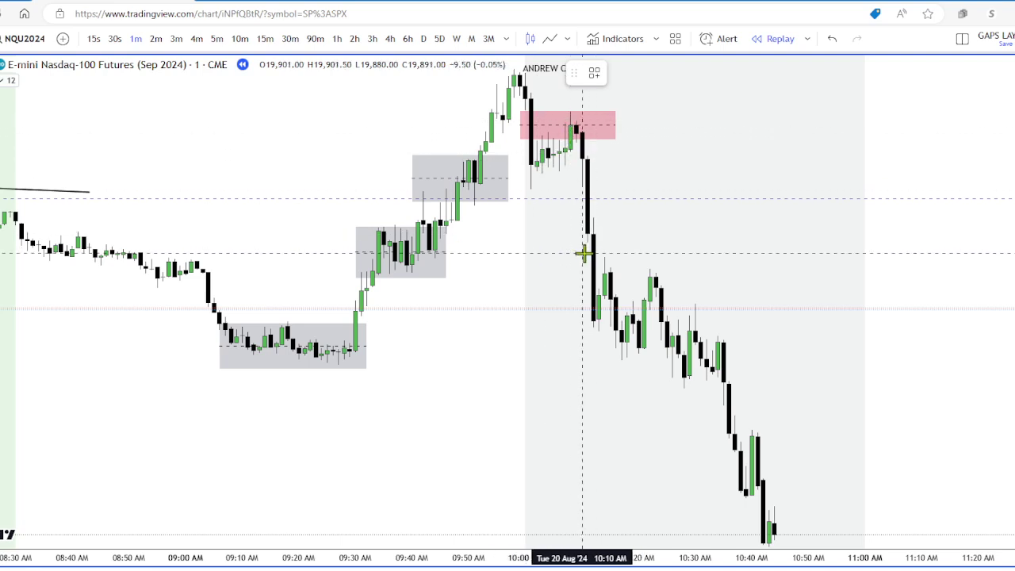
pyautogui.moveTo(569, 240); pyautogui.dragTo(700, 288)
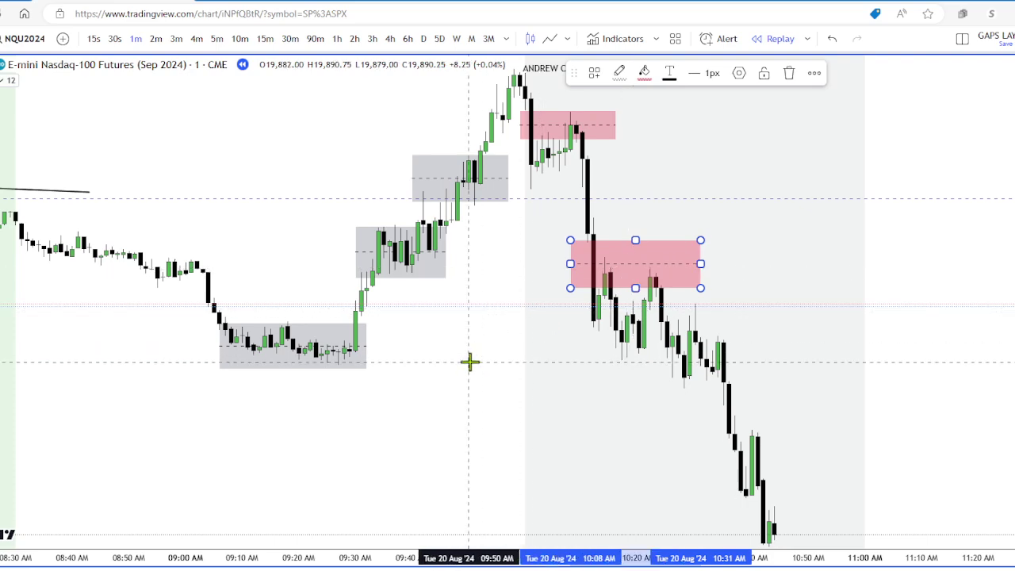
pyautogui.moveTo(468, 360); pyautogui.dragTo(438, 304)
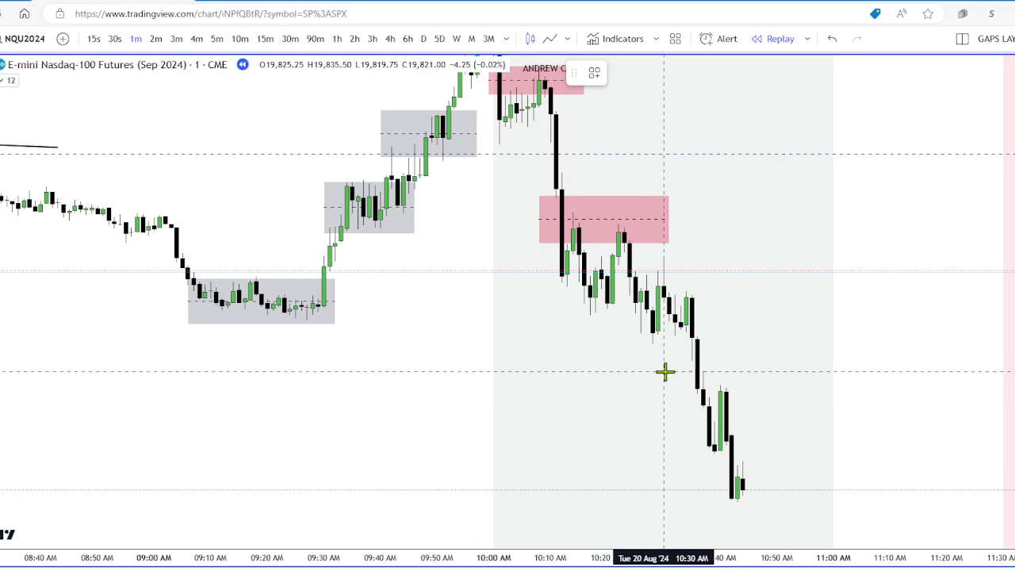
pyautogui.moveTo(618, 251); pyautogui.dragTo(743, 275)
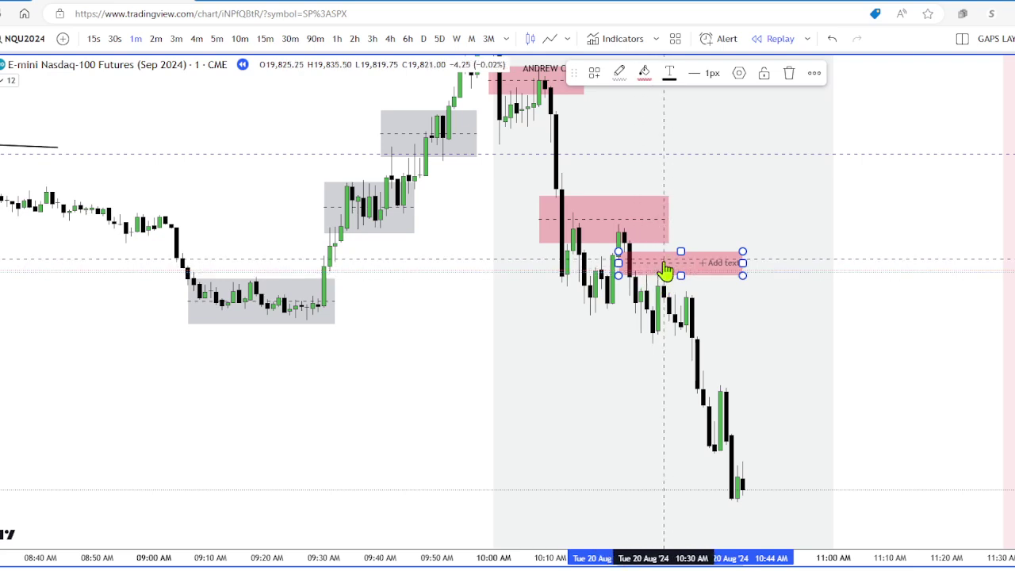
# Draw a horizontal black trend line under the 09:30 AM consolidation low, from about 09:09 AM to 10:23 AM.
pyautogui.moveTo(542, 281); pyautogui.dragTo(534, 367)
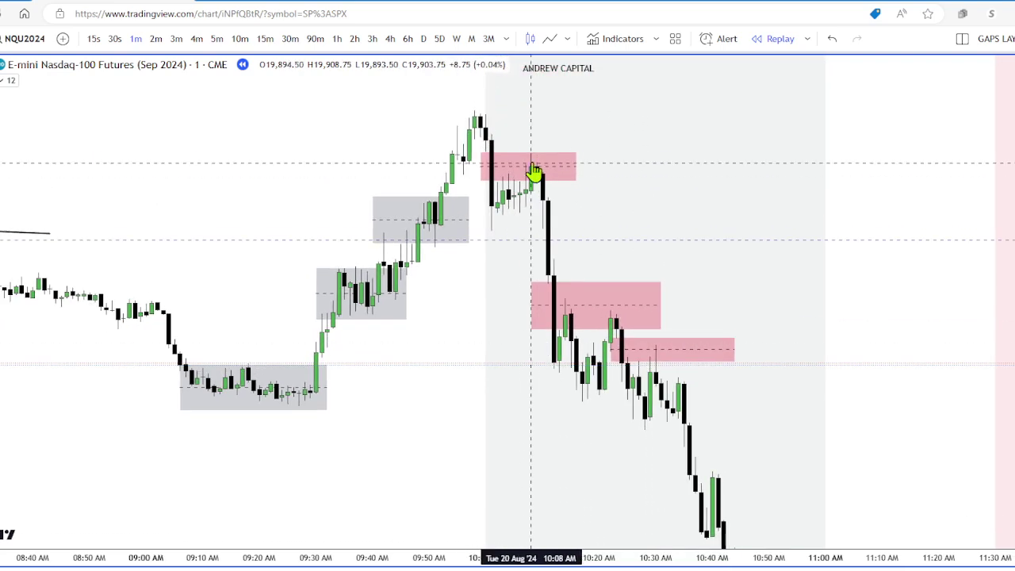
pyautogui.click(561, 305)
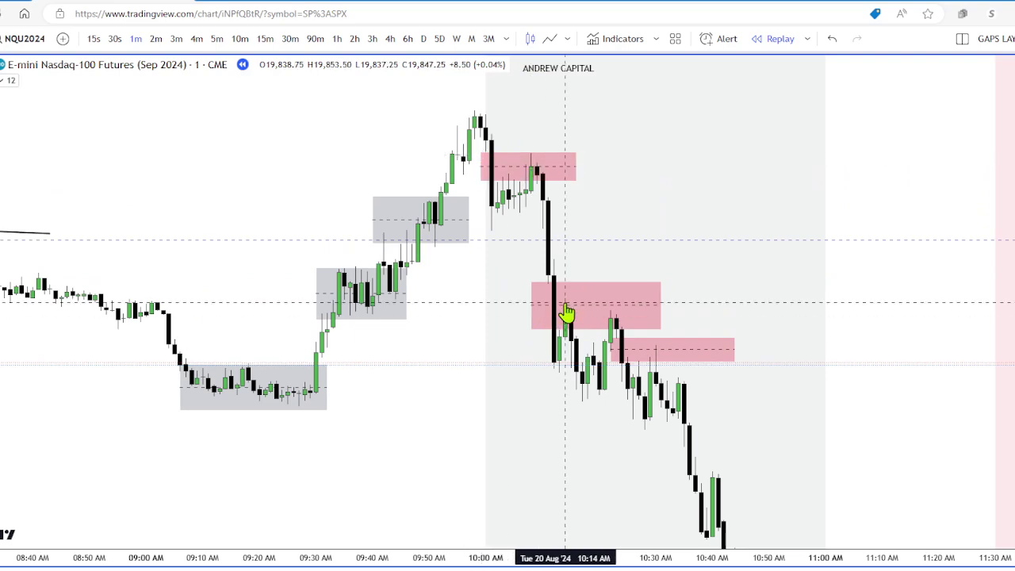
pyautogui.moveTo(518, 452); pyautogui.dragTo(533, 382)
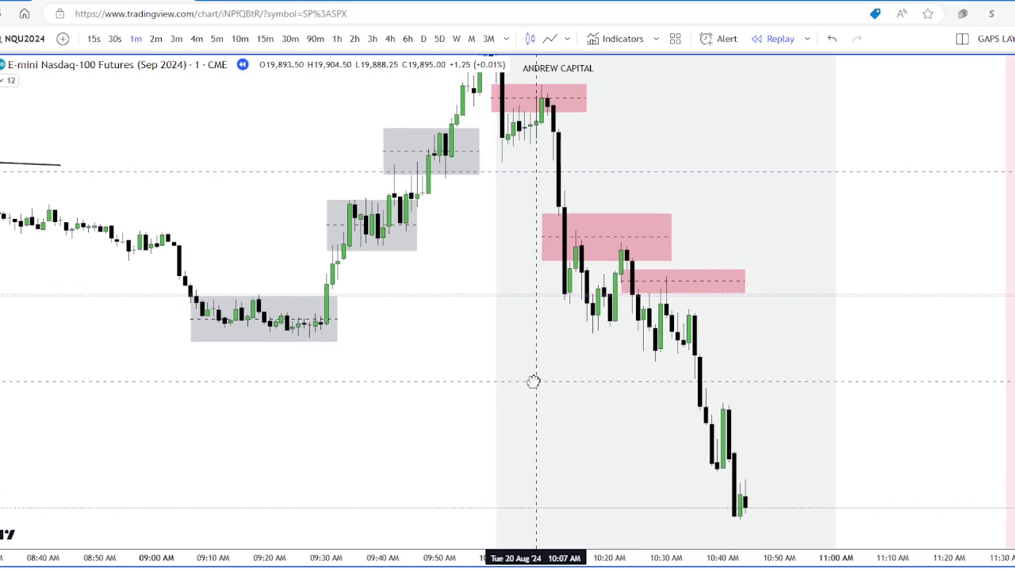
pyautogui.moveTo(585, 427); pyautogui.dragTo(576, 421)
pyautogui.moveTo(444, 339); pyautogui.dragTo(451, 360)
pyautogui.scroll(-1, 435, 352)
pyautogui.moveTo(1014, 208); pyautogui.dragTo(1014, 246)
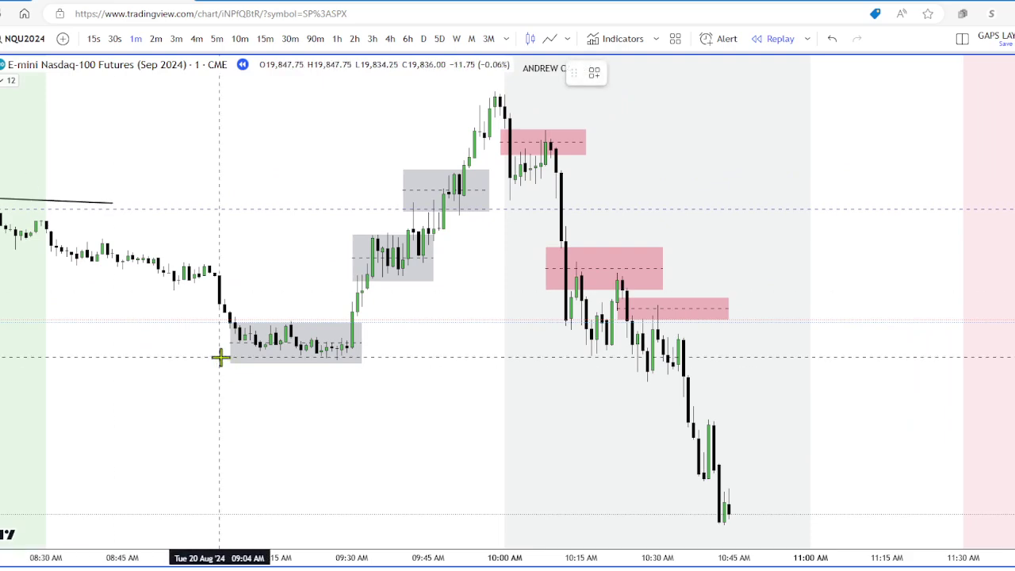
pyautogui.moveTo(246, 361); pyautogui.dragTo(622, 389)
pyautogui.click(371, 434)
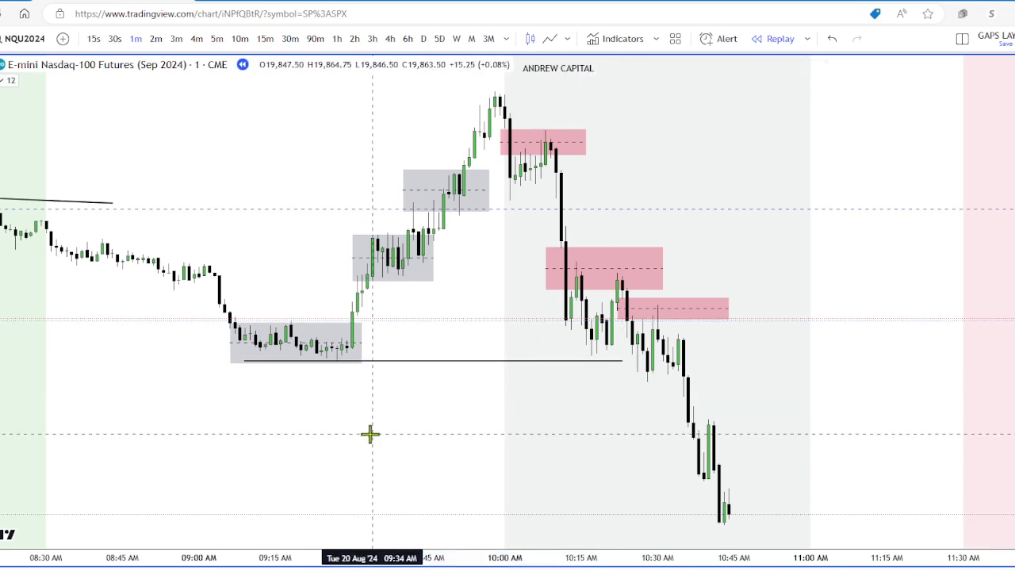
# Draw Fibonacci projection levels from the 10:00 AM peak down to the first swing low, spanning 09:54 AM to about 10:06 AM.
pyautogui.click(2, 139)
pyautogui.click(11, 137)
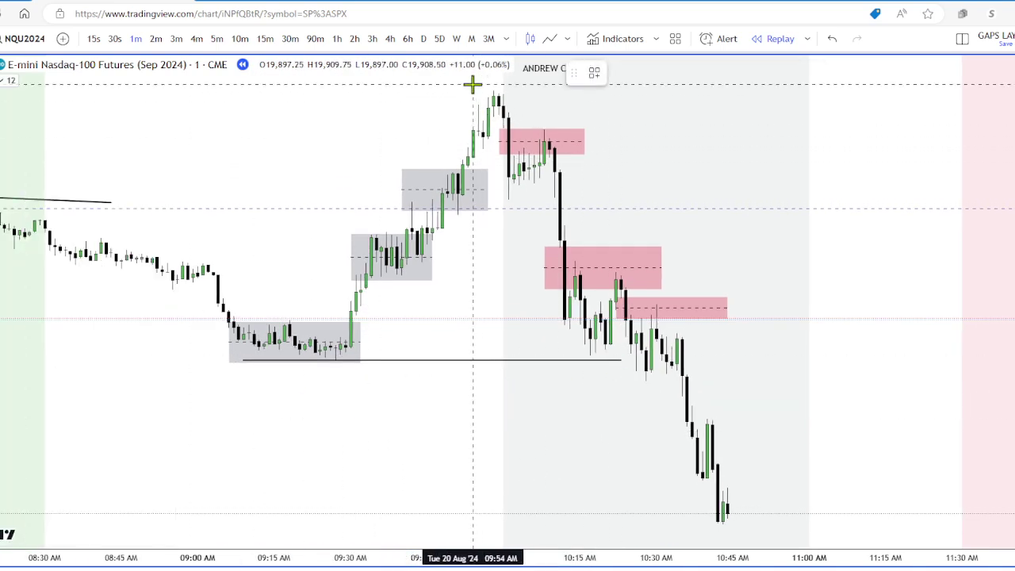
pyautogui.moveTo(473, 90); pyautogui.dragTo(534, 199)
# Draw a horizontal black line at the -3 projection level from about 09:49 AM to 11:07 AM and nudge it slightly upward onto the low.
pyautogui.moveTo(403, 408); pyautogui.dragTo(382, 348)
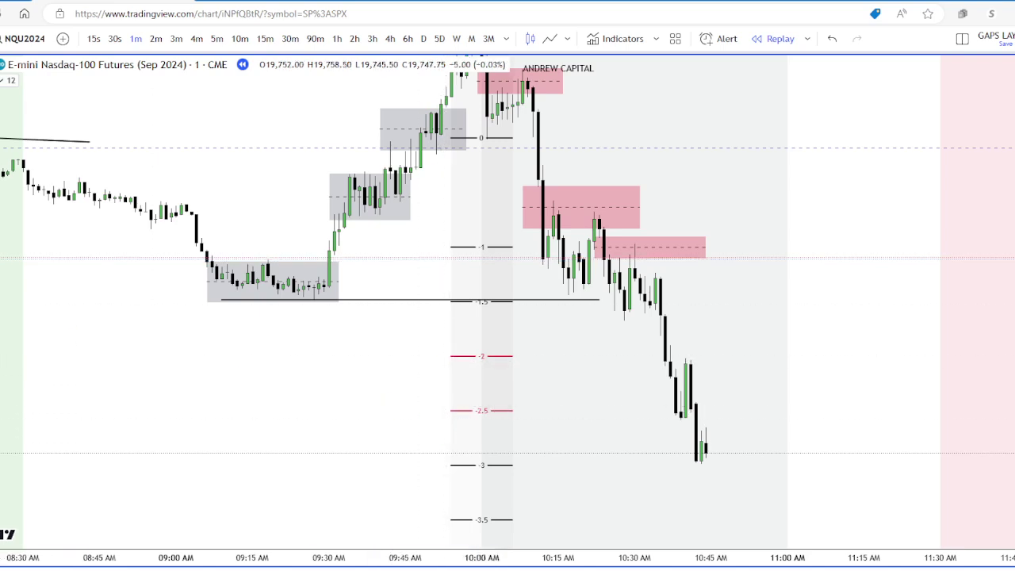
pyautogui.moveTo(427, 465); pyautogui.dragTo(825, 464)
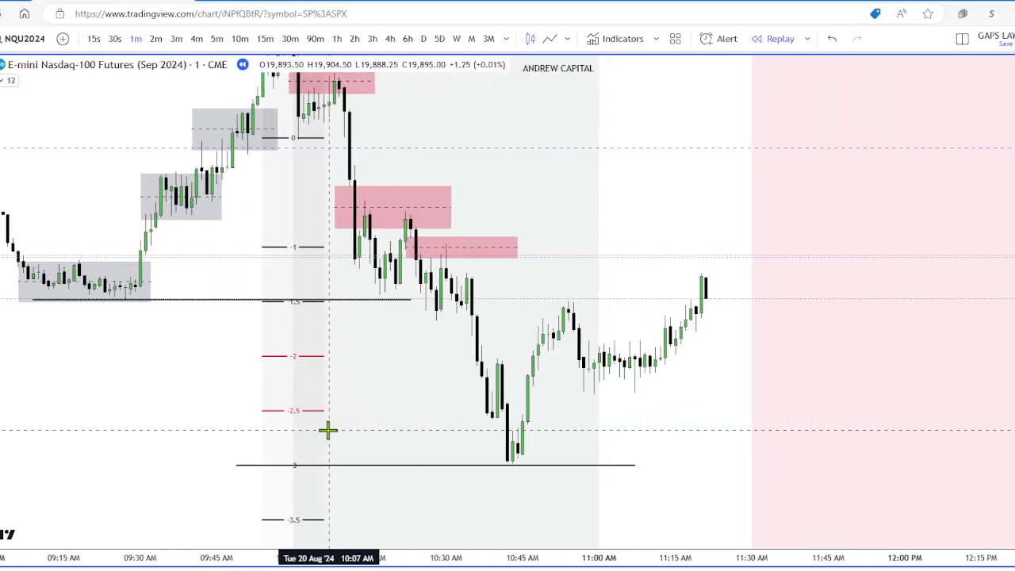
pyautogui.click(482, 463)
pyautogui.moveTo(528, 465); pyautogui.dragTo(530, 463)
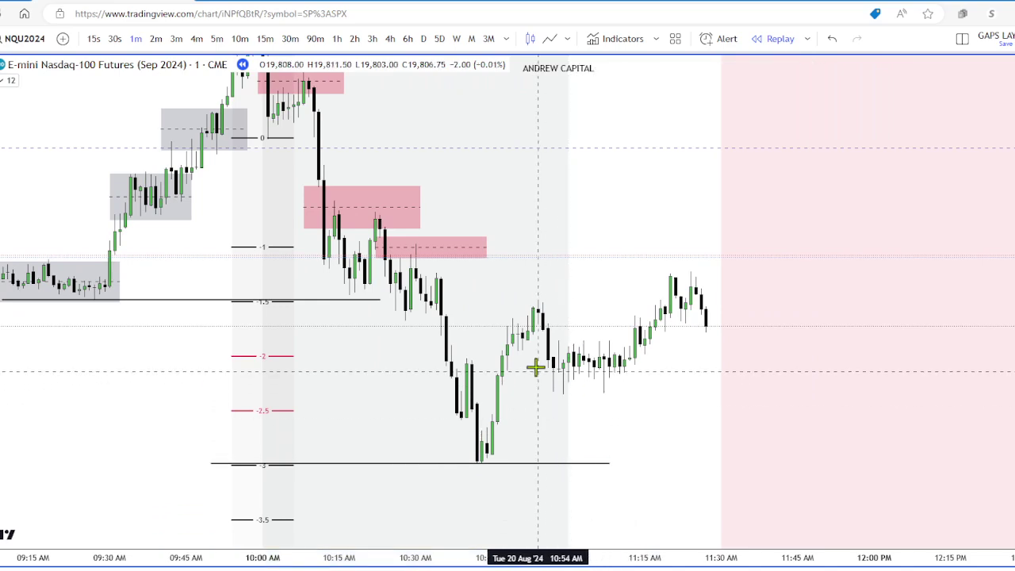
# Extend the red pullback rectangle that starts at 10:08 AM so that it ends at 10:59 AM.
pyautogui.moveTo(659, 387); pyautogui.dragTo(598, 446)
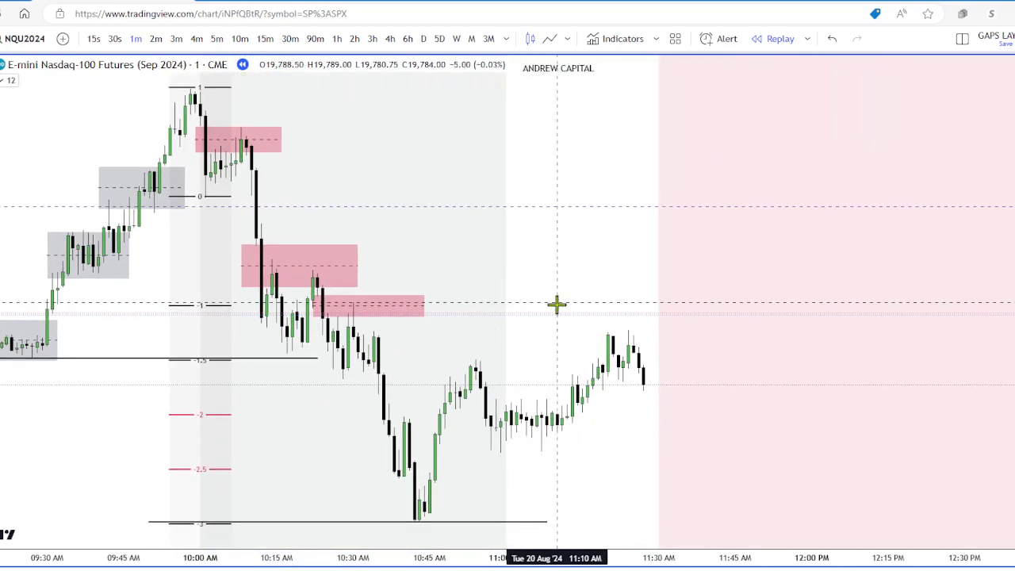
pyautogui.click(297, 279)
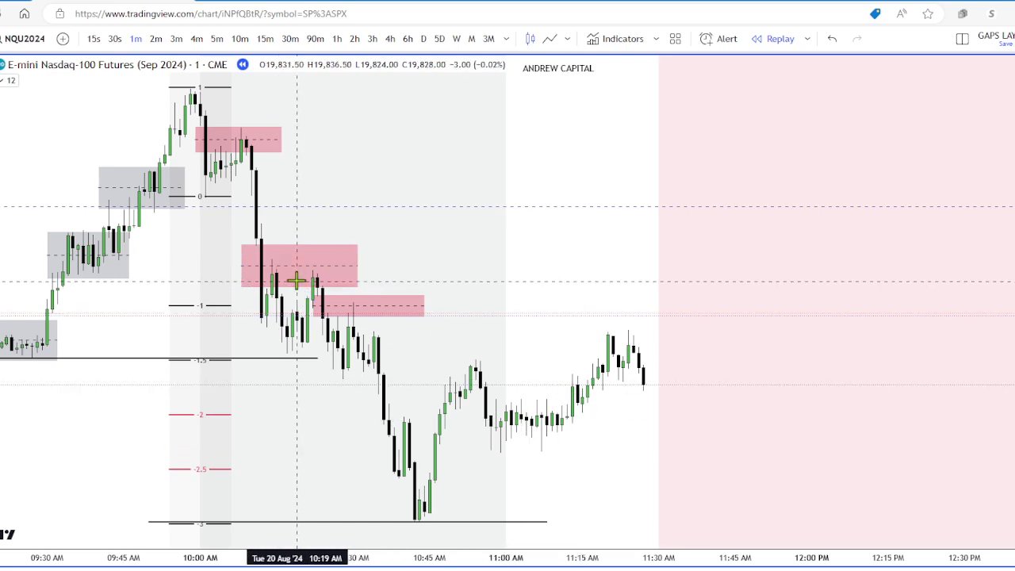
pyautogui.moveTo(358, 266)
pyautogui.mouseDown()
pyautogui.moveTo(933, 290)
pyautogui.moveTo(480, 262)
pyautogui.moveTo(502, 262)
pyautogui.mouseUp()
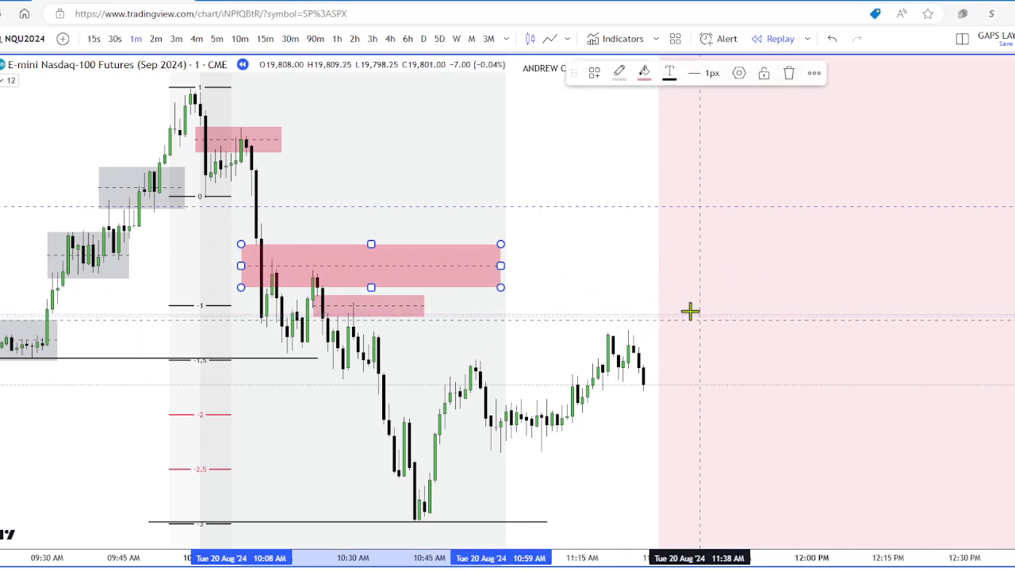
# Examine the whole move from the pre-09:30 AM consolidation through the 10:00 AM reversal to the low at the -3 projection.
pyautogui.moveTo(132, 419); pyautogui.dragTo(426, 426)
pyautogui.moveTo(624, 444); pyautogui.dragTo(593, 438)
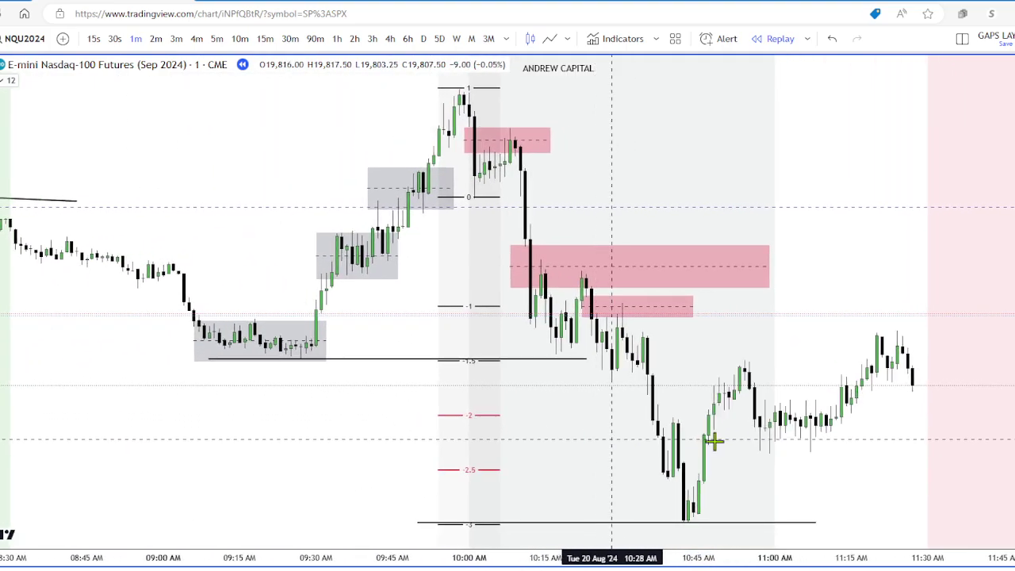
pyautogui.moveTo(1014, 234); pyautogui.dragTo(771, 246)
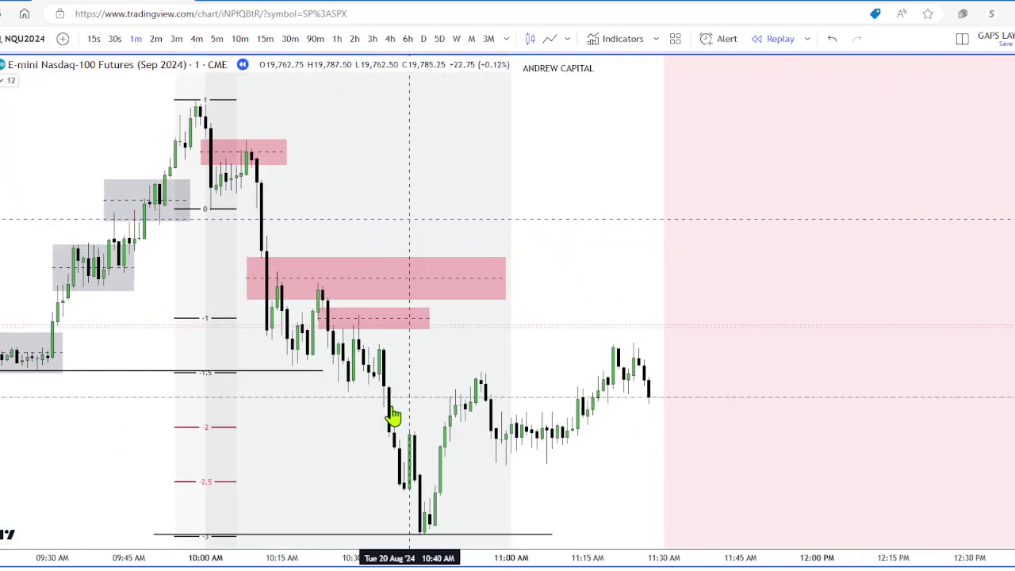
pyautogui.moveTo(547, 361); pyautogui.dragTo(715, 369)
pyautogui.moveTo(186, 410); pyautogui.dragTo(360, 471)
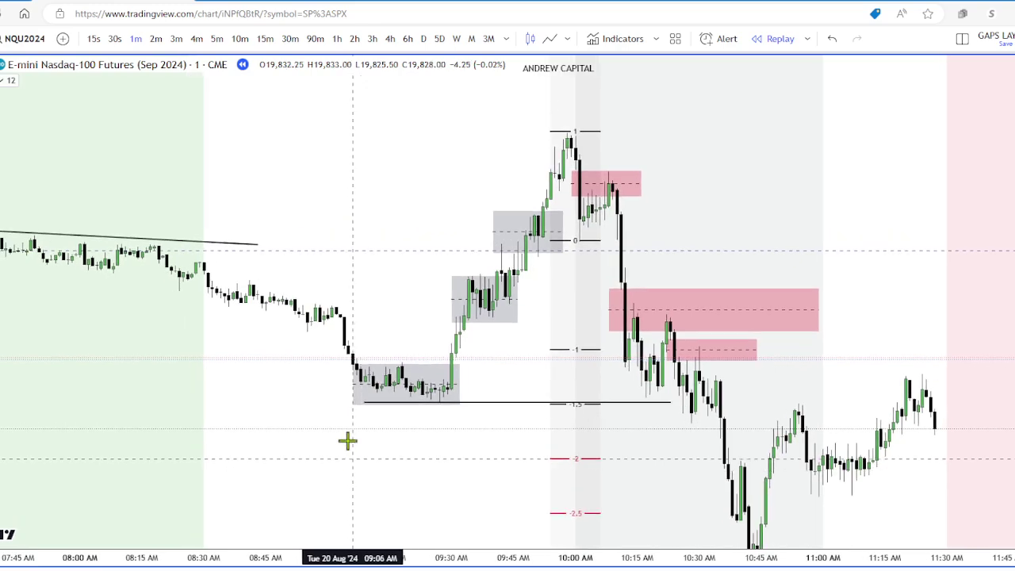
pyautogui.moveTo(493, 439); pyautogui.dragTo(493, 417)
pyautogui.moveTo(1011, 317); pyautogui.dragTo(1011, 365)
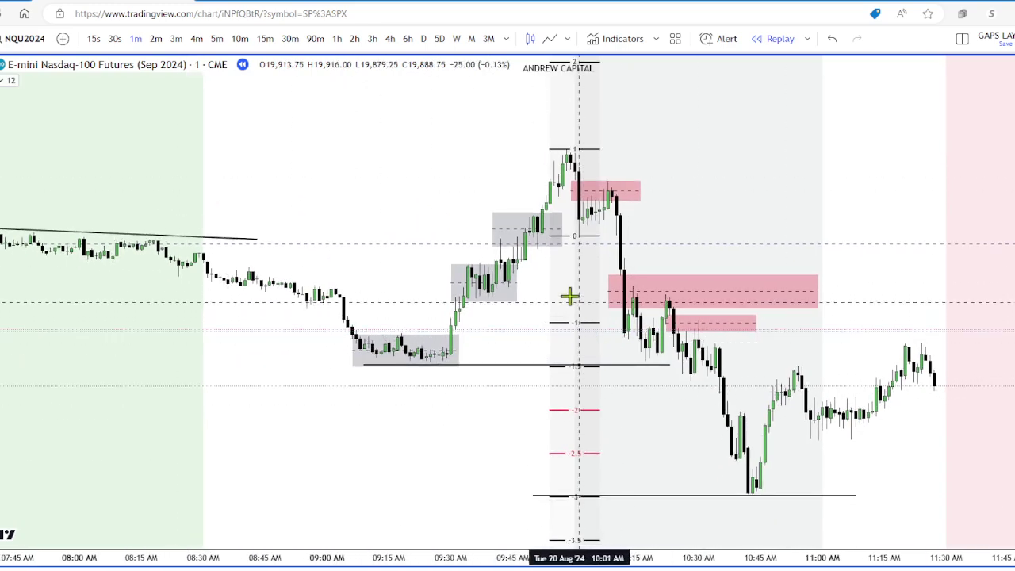
# Switch to Discord to view the annotated S&P 500 and Nasdaq-100 chart in the bootcamp channel, then return to the TradingView chart.
pyautogui.click(289, 3)
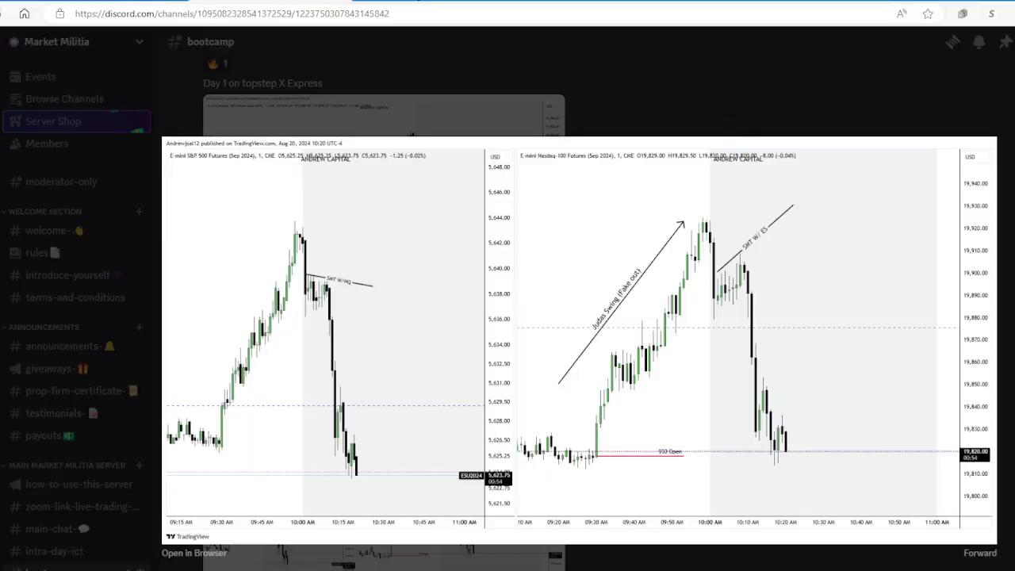
pyautogui.click(418, 2)
pyautogui.click(119, 4)
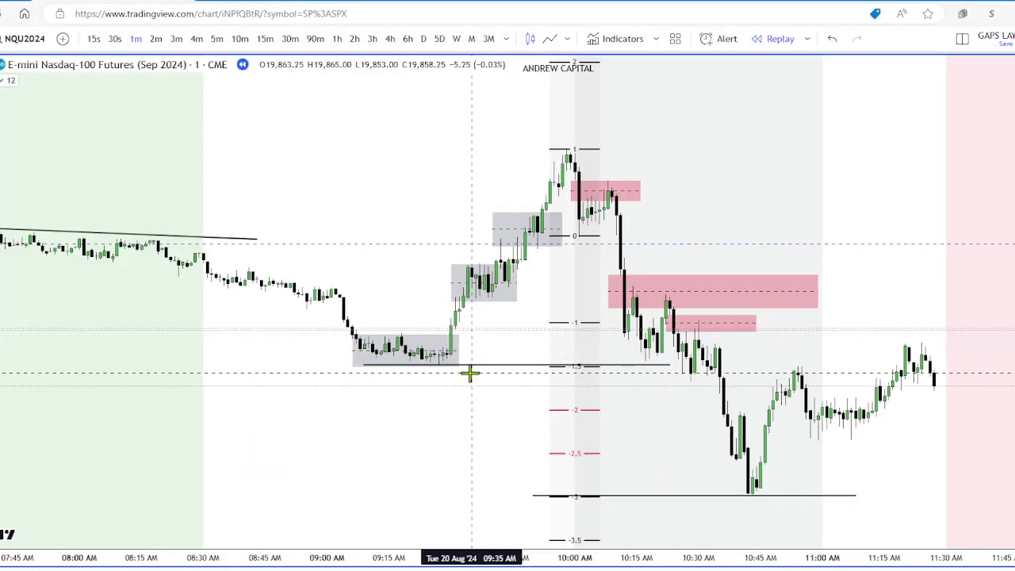